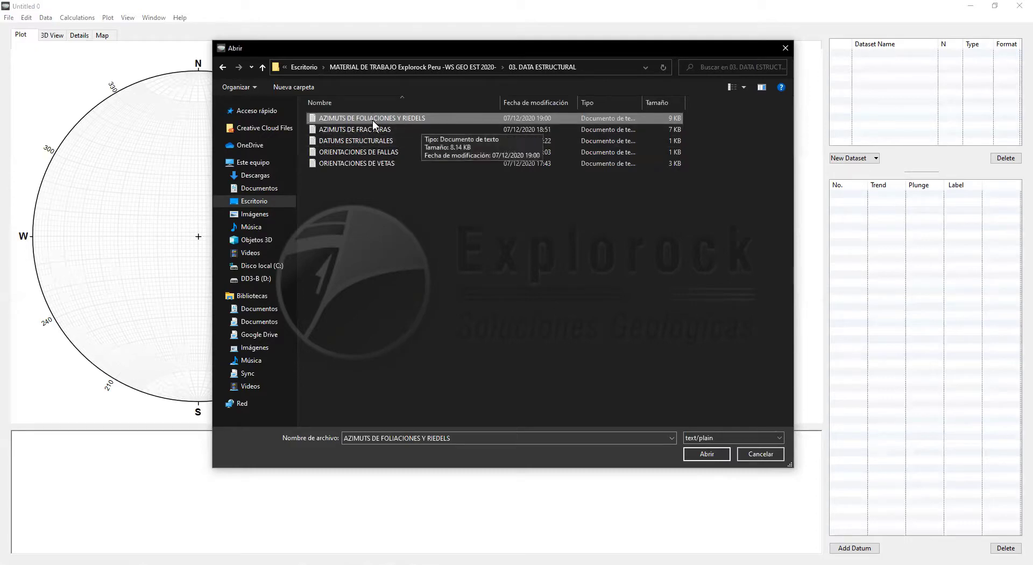
Load the text file AZIMUTS DE FOLIACIONES Y RIEDELS for parsing.
double_click(415, 119)
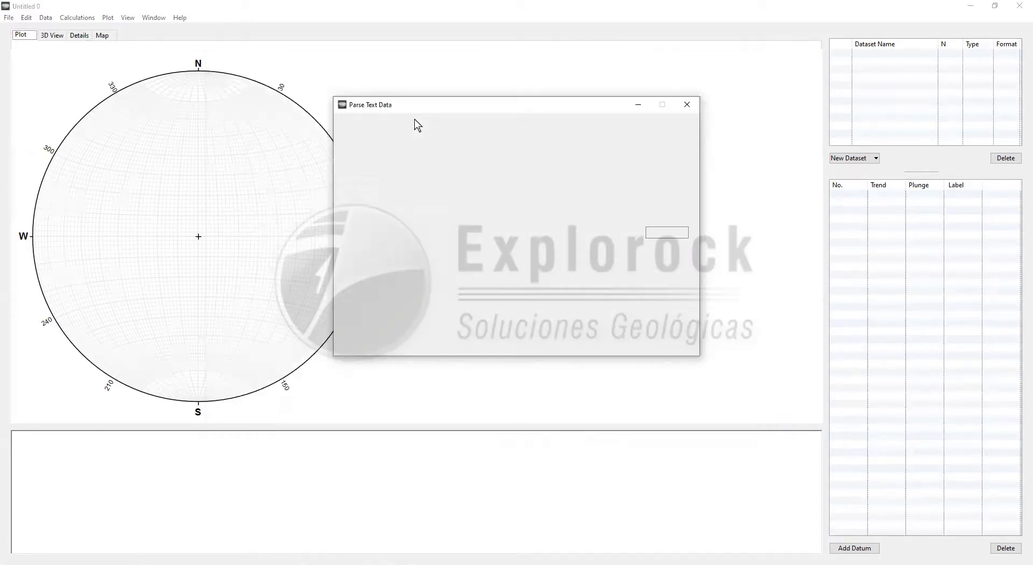
left_click_drag(512, 108, 490, 154)
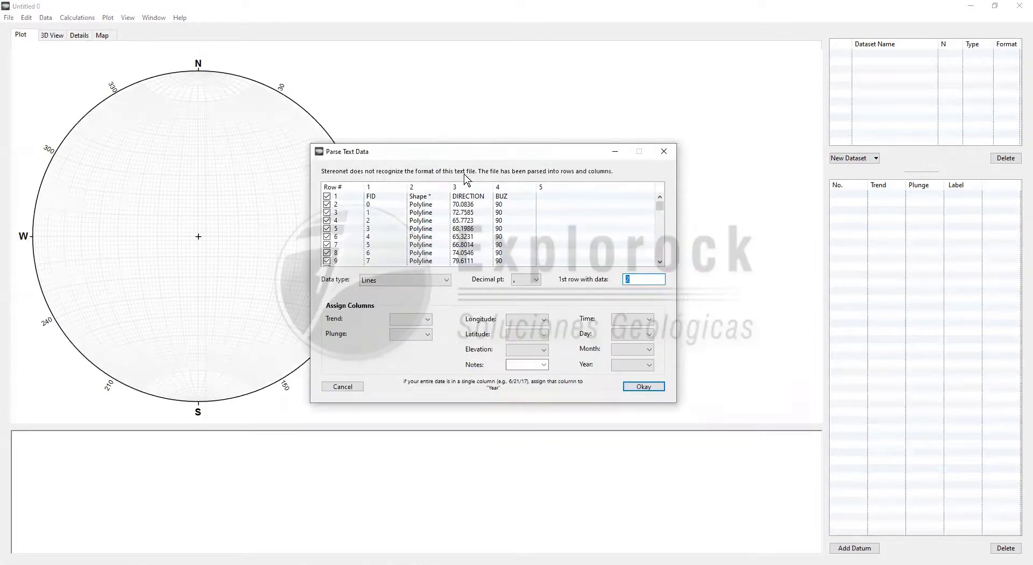
Switch to File Explorer, open the AZIMUTS DE FOLIACIONES Y RIEDELS text file in Notepad and examine its columns.
left_click(415, 562)
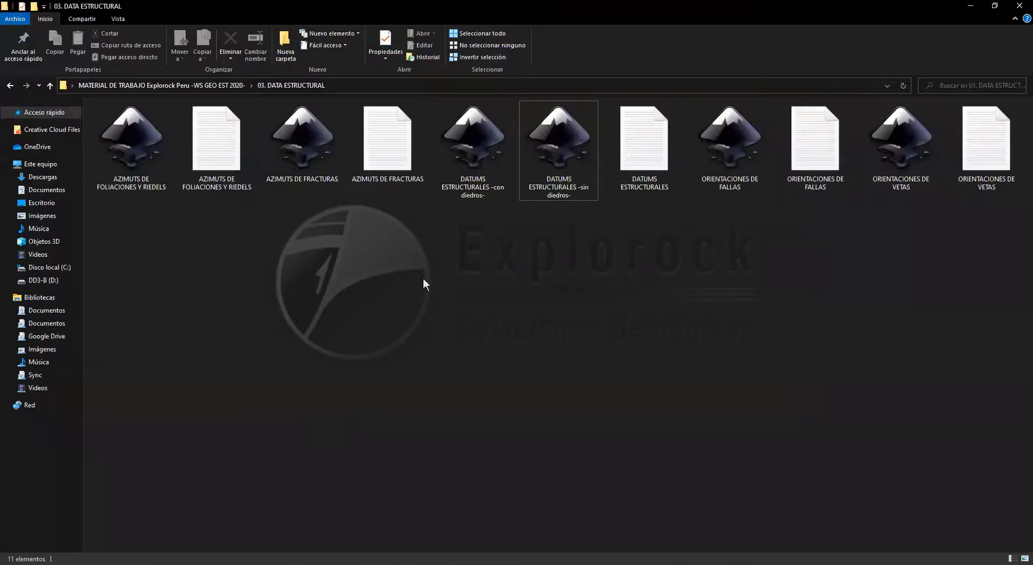
left_click(233, 171)
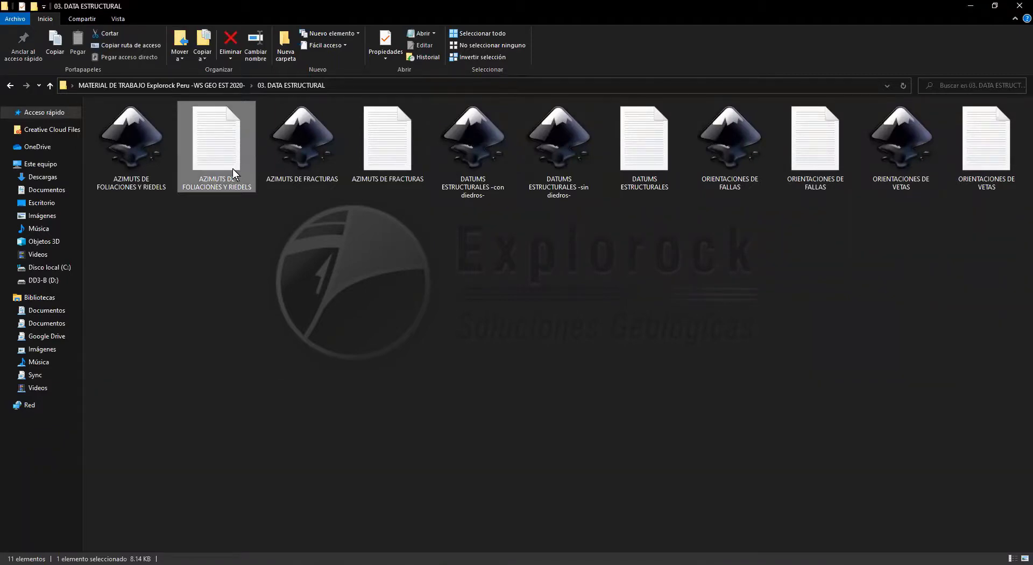
double_click(218, 172)
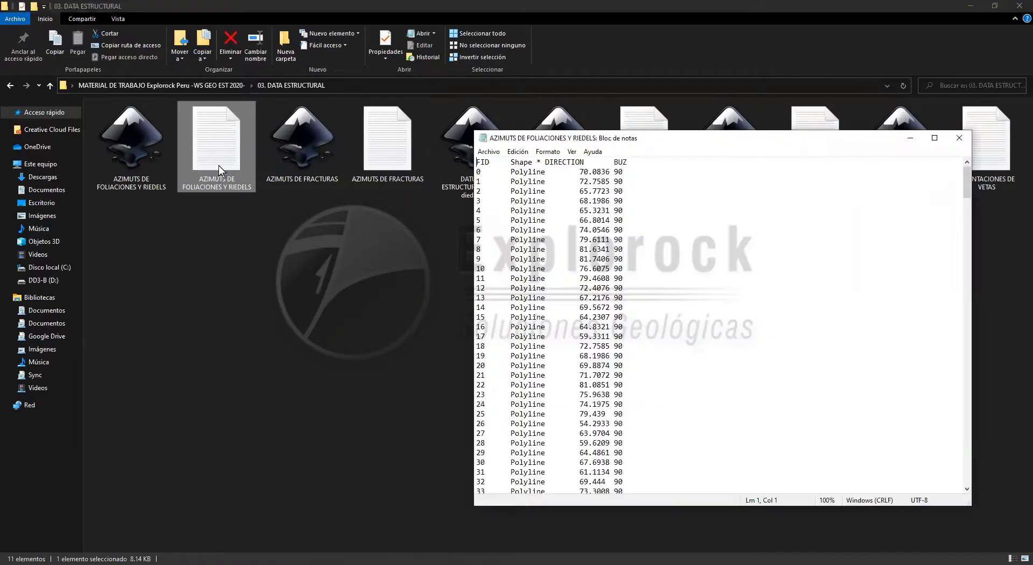
left_click_drag(614, 141, 470, 104)
scroll(475, 176, "up", 5)
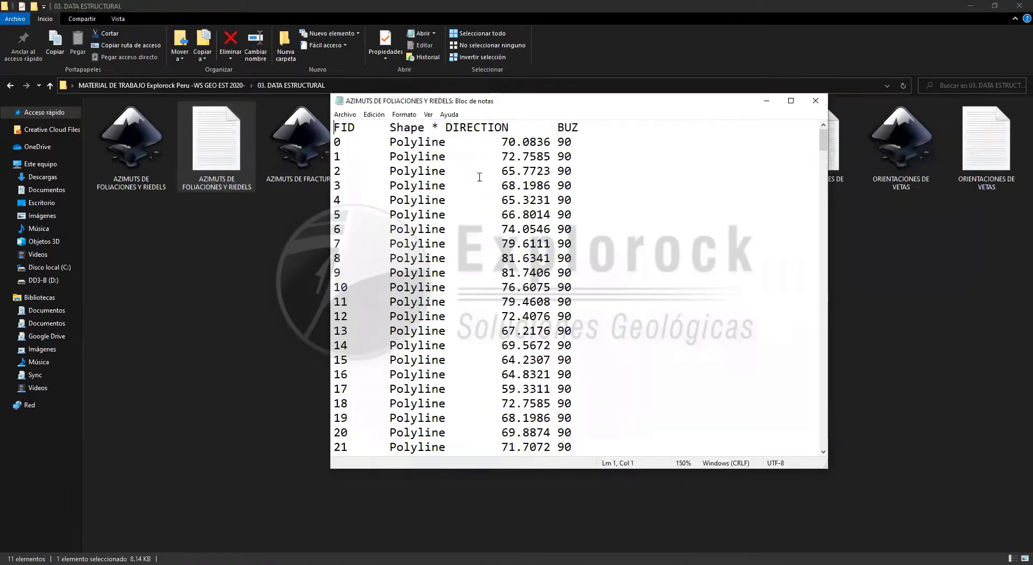
scroll(483, 178, "down", 18)
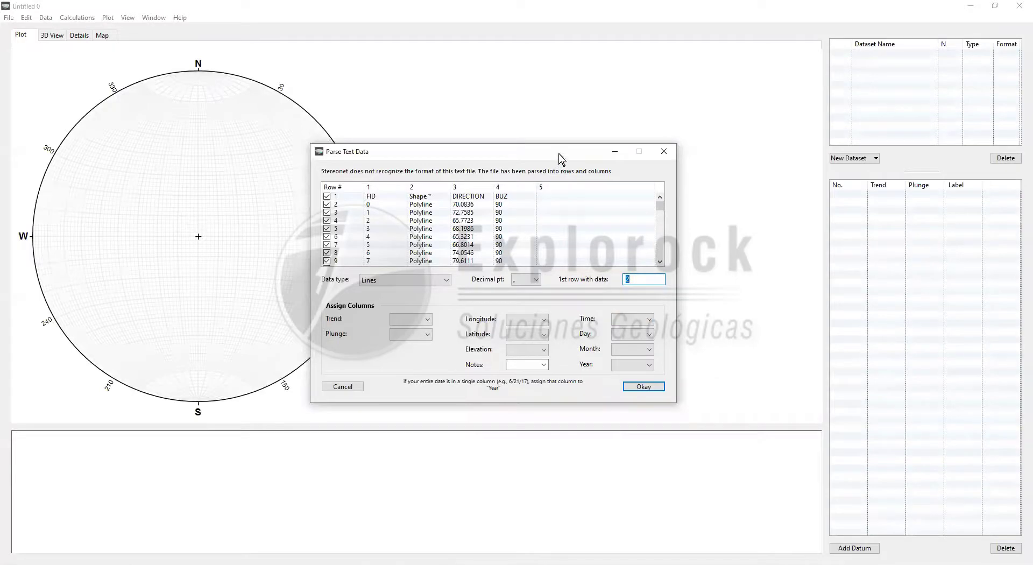
Back in Stereonet, enlarge the text parsing window and examine the DIRECTION and BUZ columns of the parsed rows.
left_click_drag(563, 158, 583, 147)
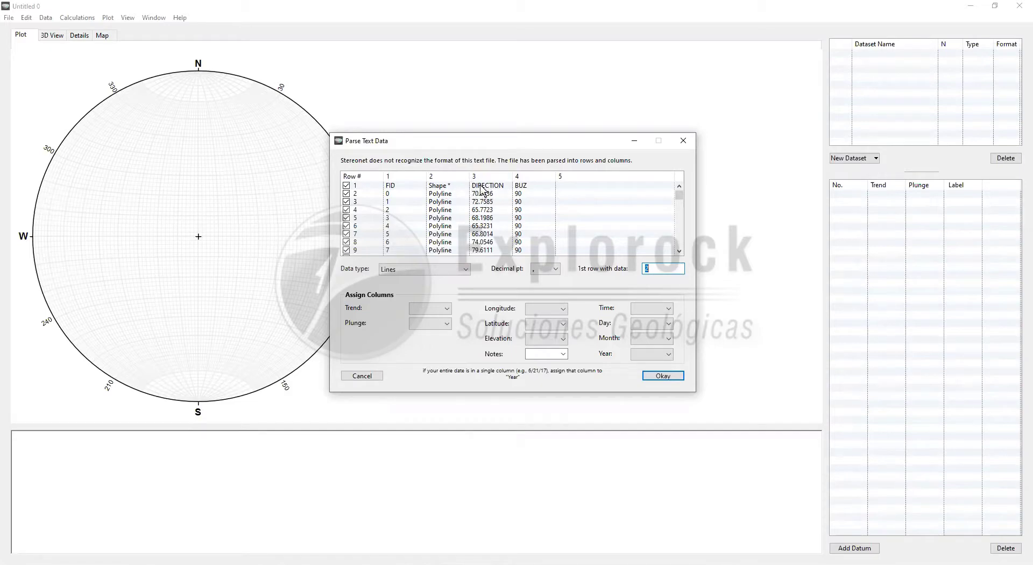
scroll(487, 205, "down", 20)
scroll(482, 219, "up", 20)
left_click_drag(694, 394, 824, 455)
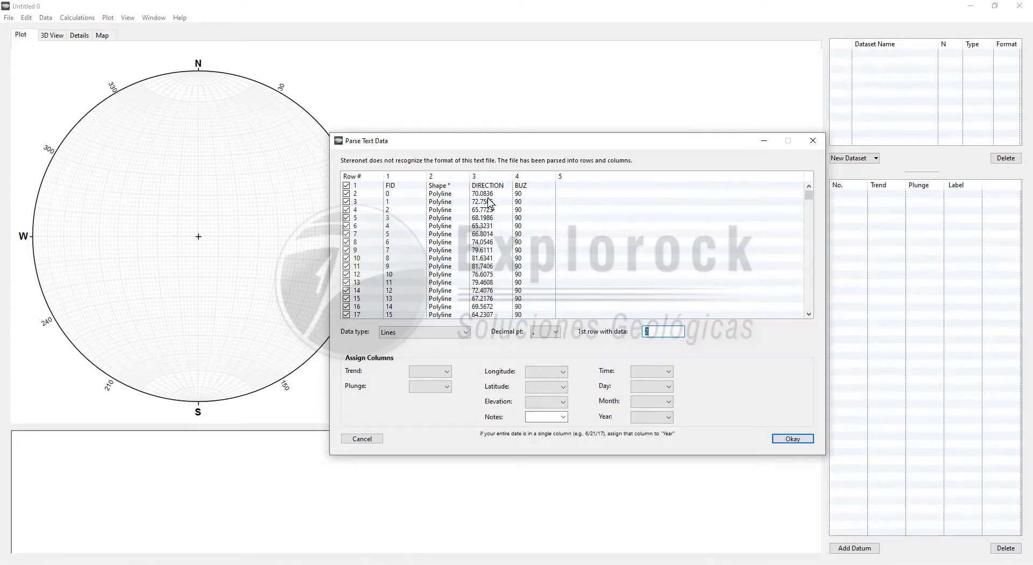
left_click(531, 186)
left_click(532, 201)
left_click(531, 259)
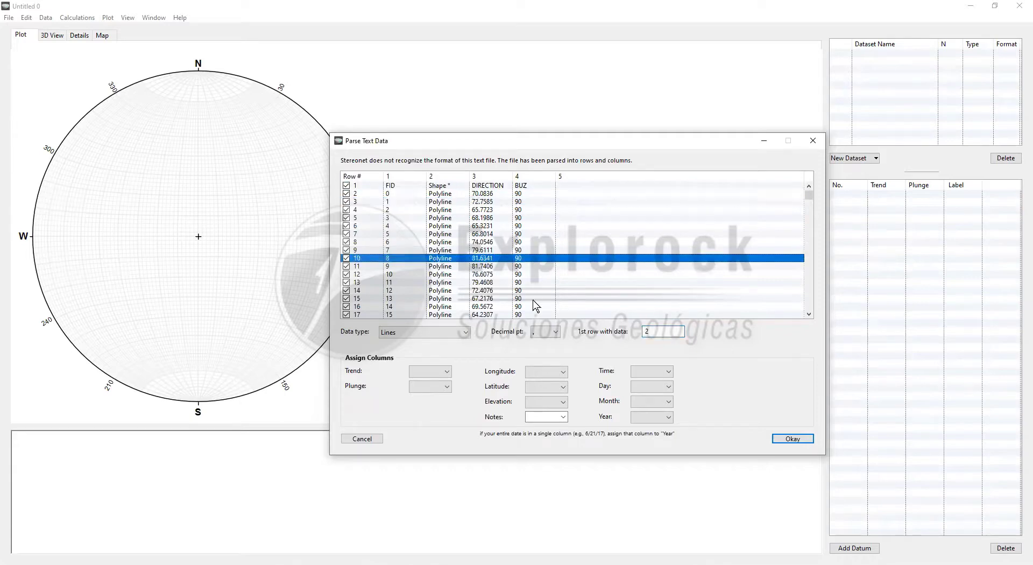
left_click(534, 299)
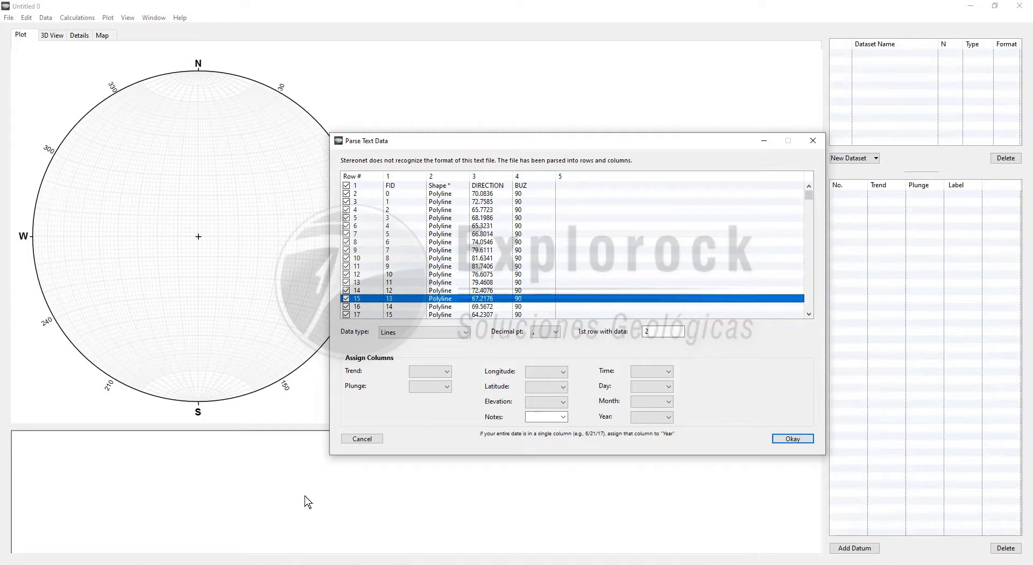
Switch to ArcMap and examine the foliations and riedels around the veins on the geological map.
left_click(312, 563)
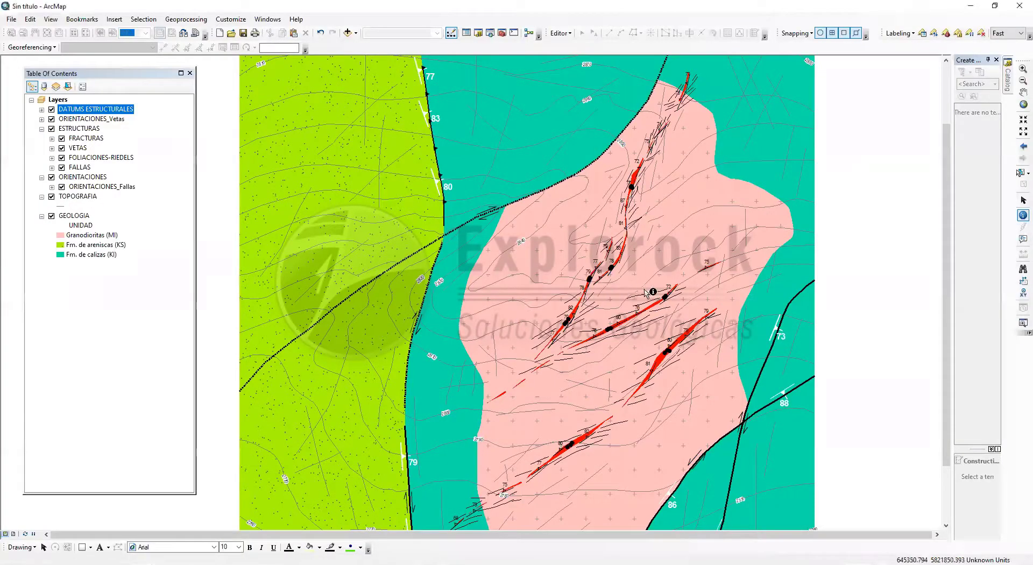
scroll(534, 308, "up", 2)
key("alt+Tab")
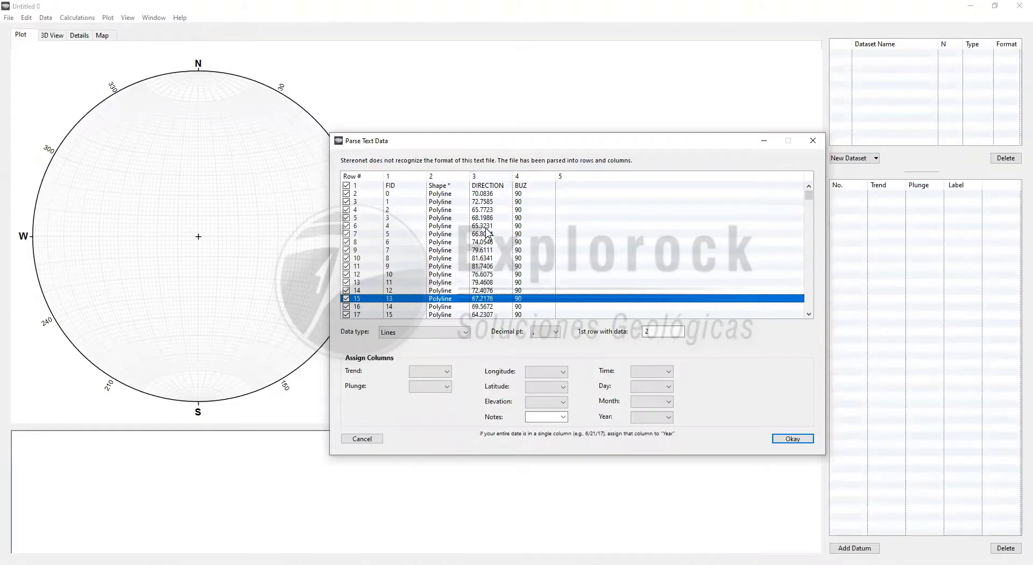
key("alt+Tab")
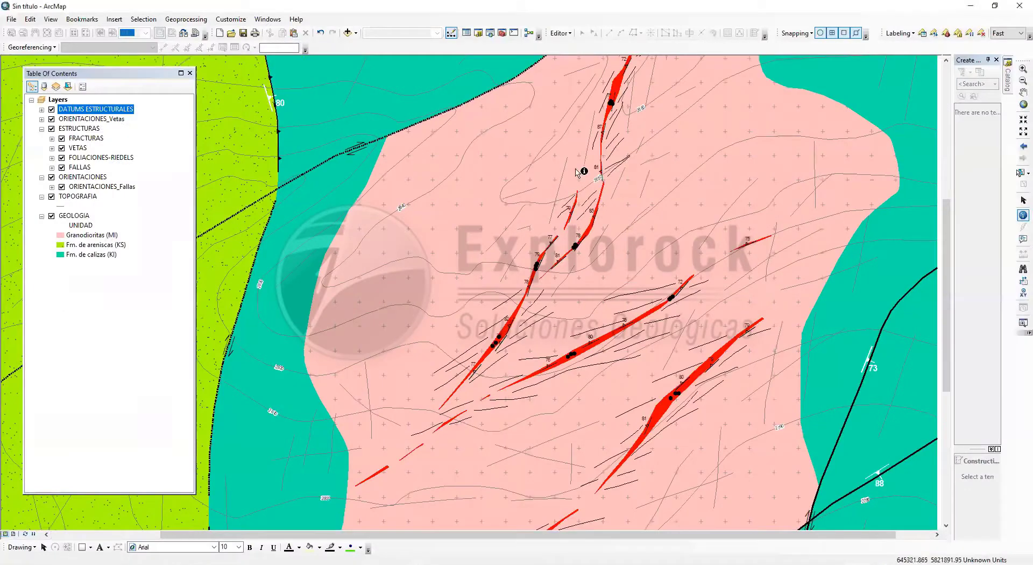
scroll(756, 253, "down", 3)
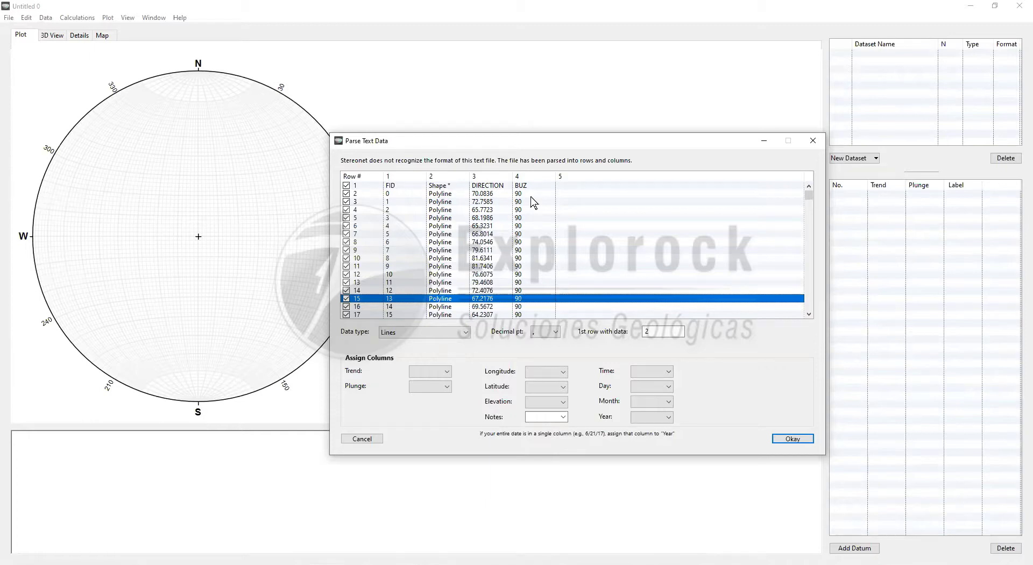
Review the parsed azimuth and dip values, comparing the header row with the data rows further down the file.
scroll(549, 235, "down", 5)
scroll(557, 238, "up", 5)
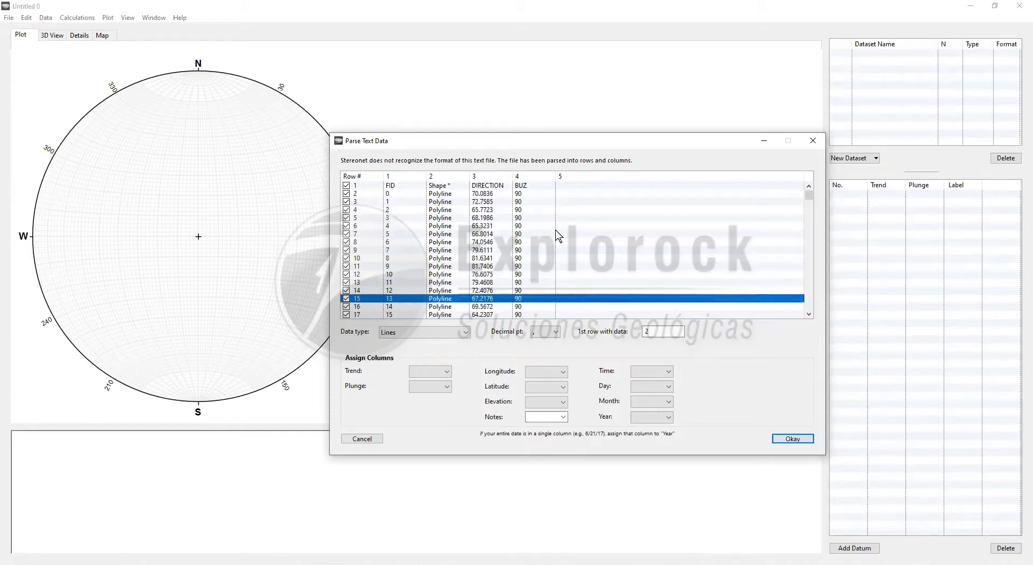
left_click(497, 194)
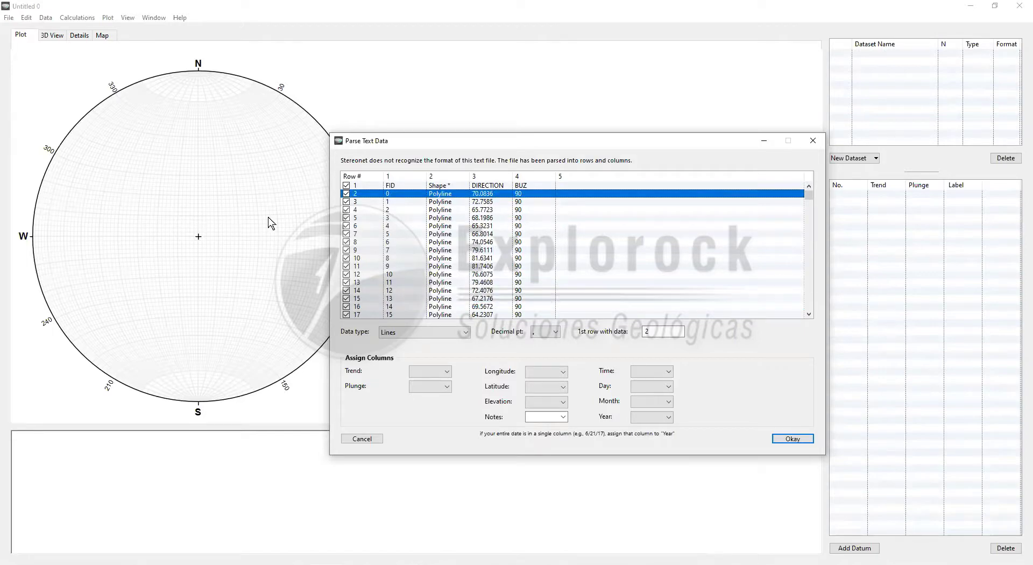
left_click(488, 186)
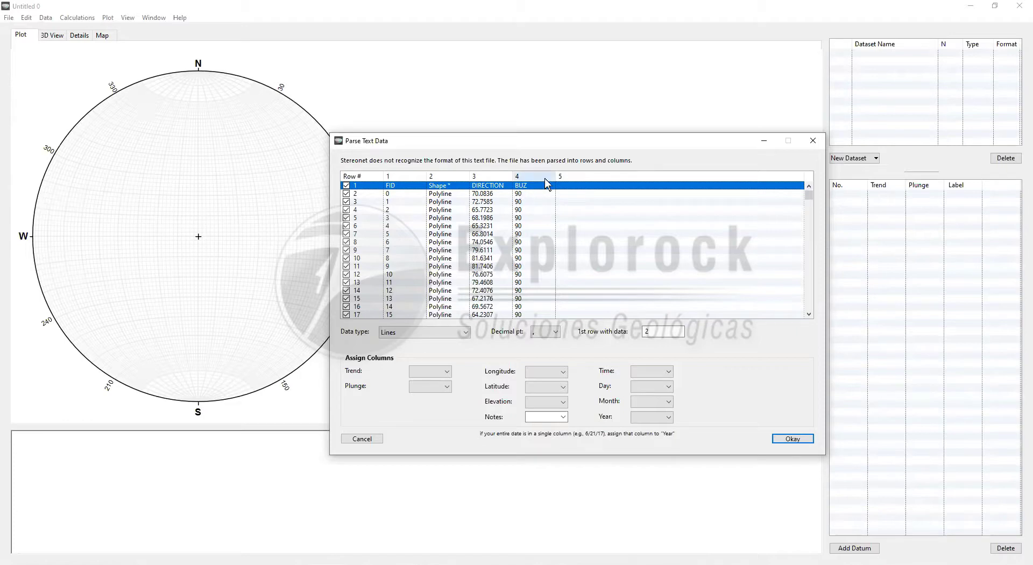
left_click(528, 194)
scroll(546, 237, "down", 13)
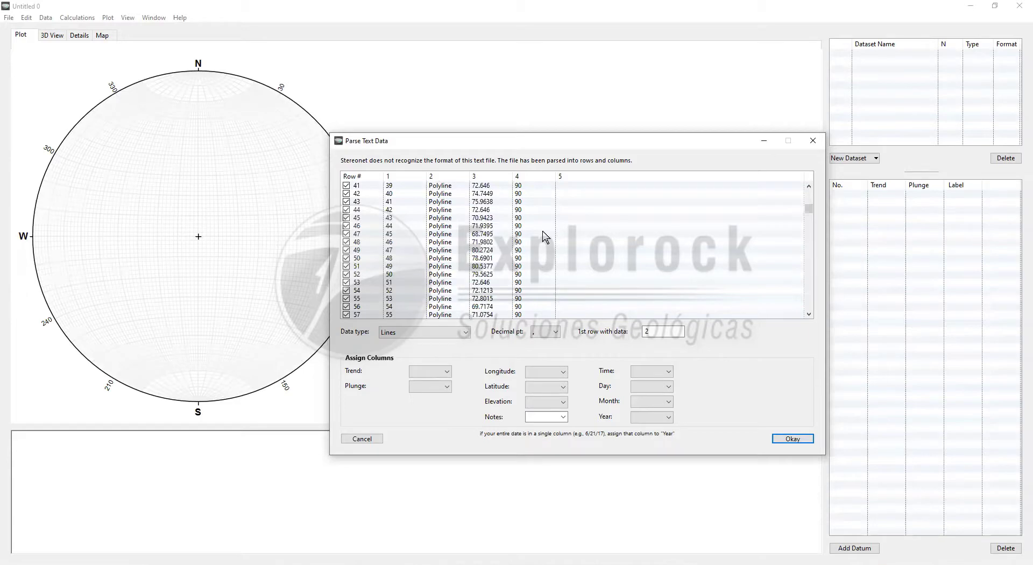
scroll(538, 236, "up", 13)
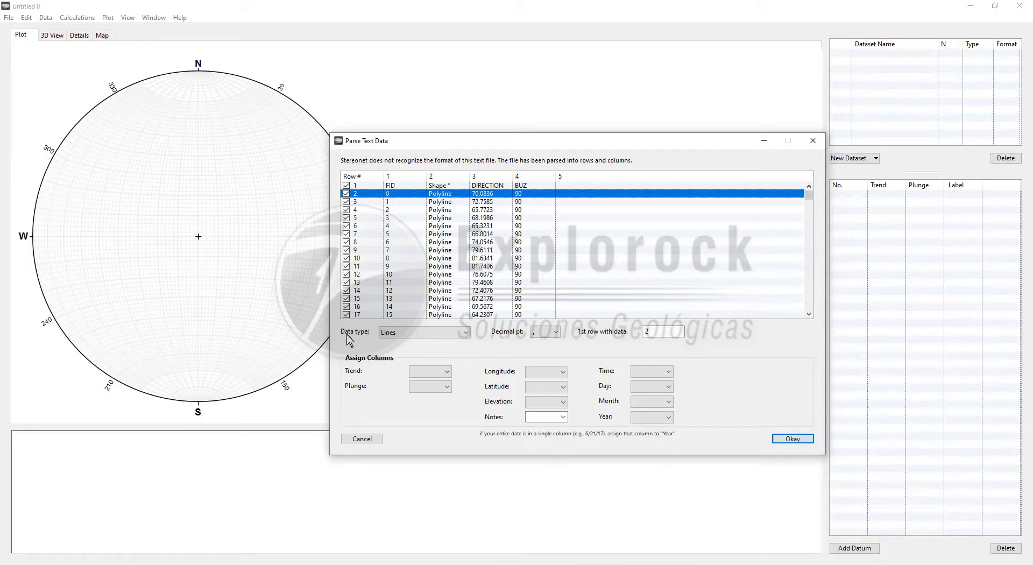
Set the data type of the parsed file to Planes and its decimal separator to a period.
left_click(428, 338)
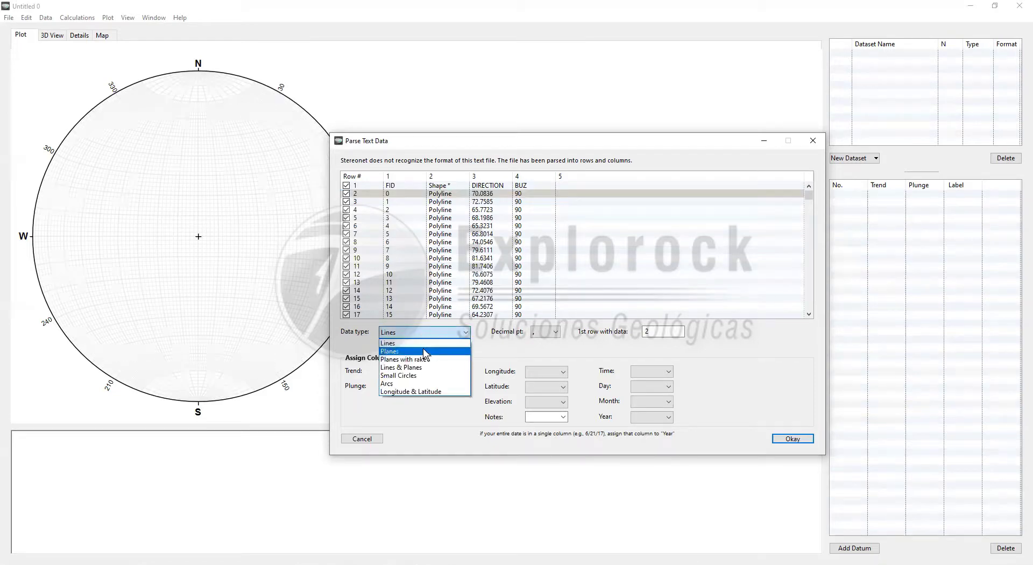
left_click(426, 351)
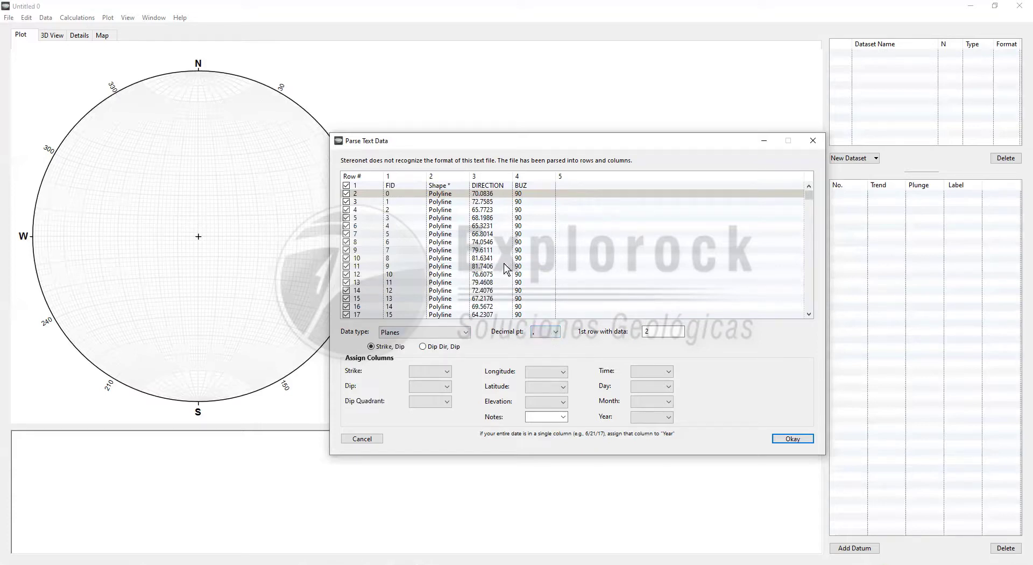
left_click(545, 331)
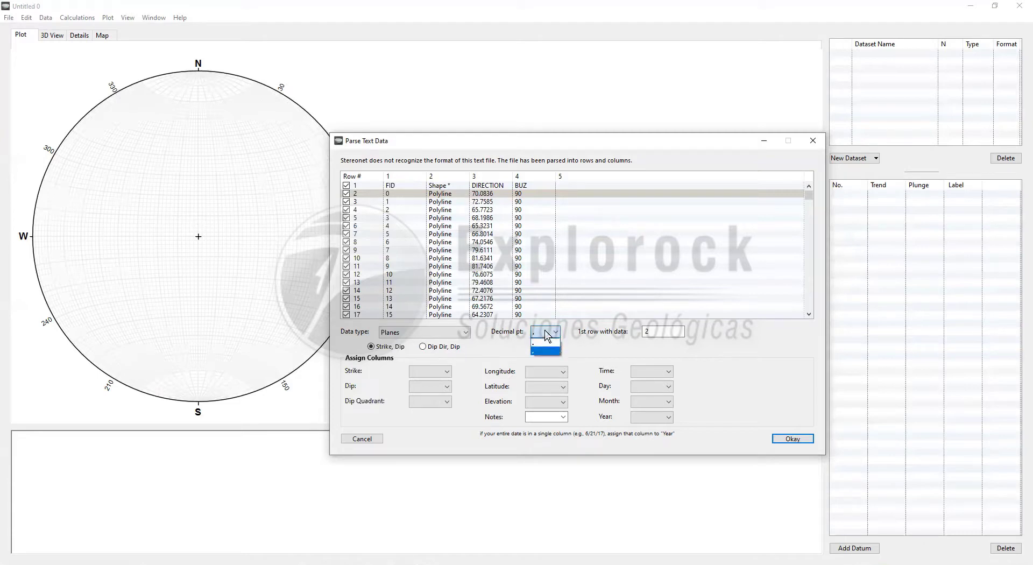
left_click(546, 348)
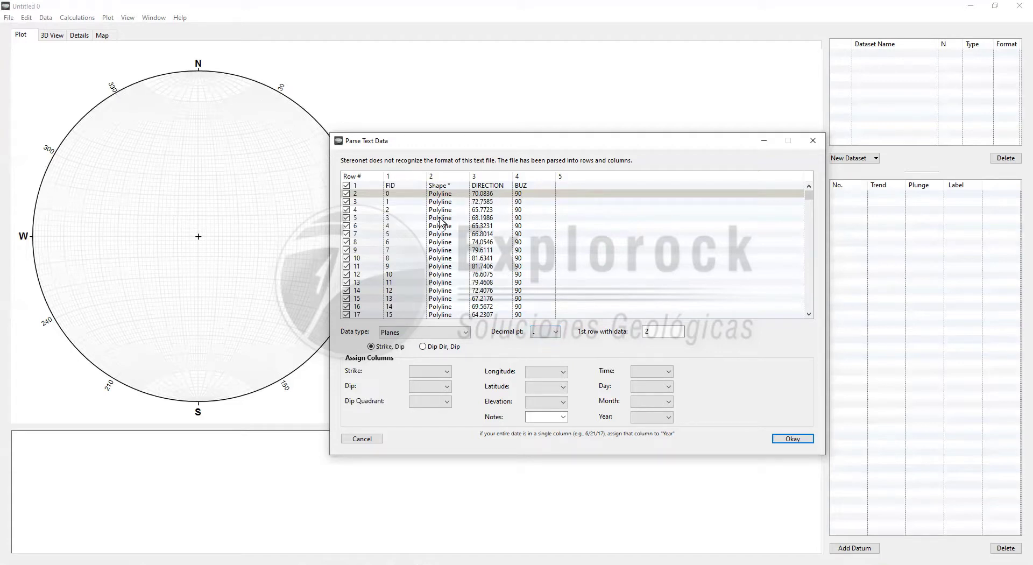
left_click(549, 337)
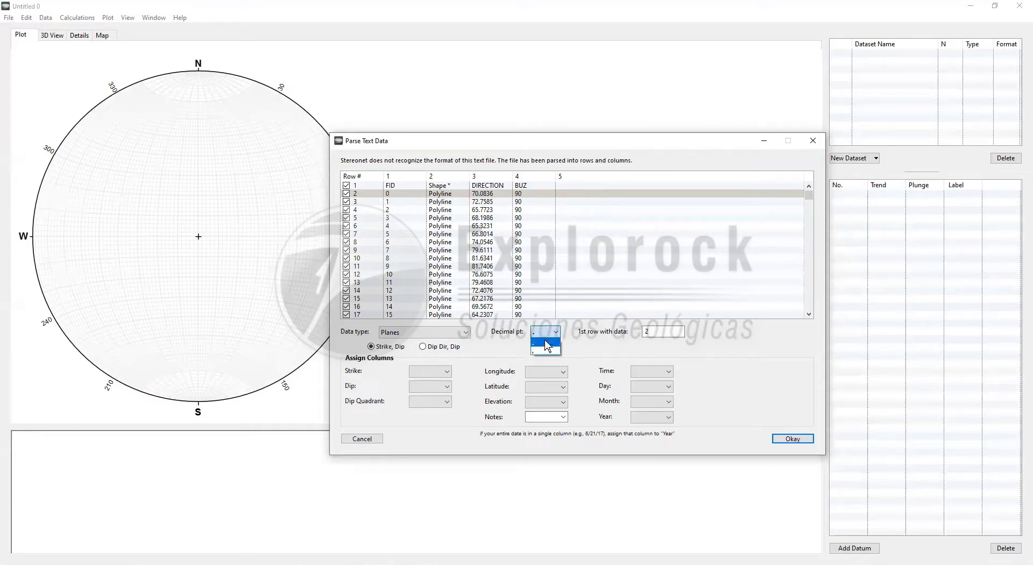
left_click(546, 348)
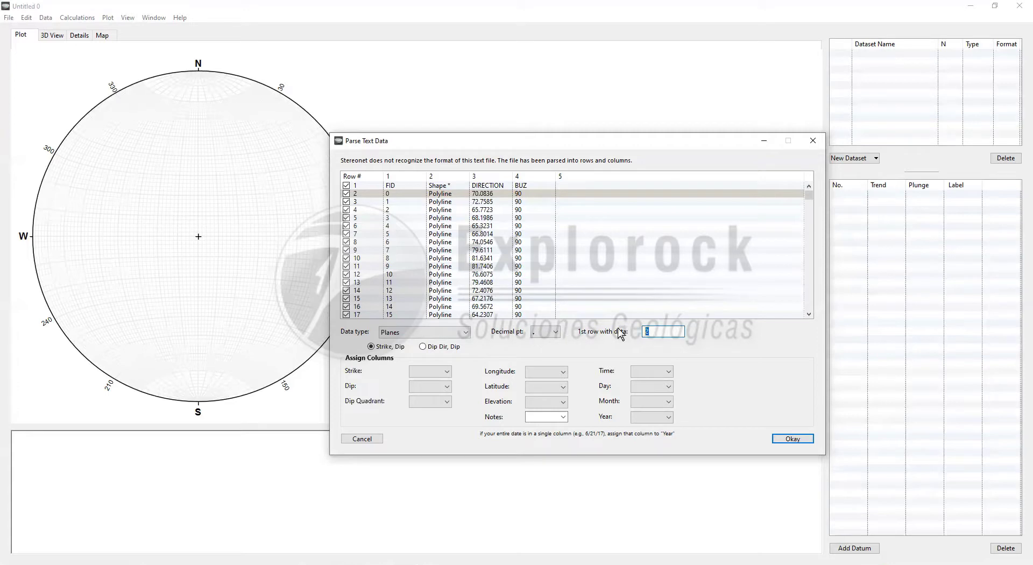
Set the first row with data to 3.
left_click(668, 331)
left_click_drag(668, 332, 617, 334)
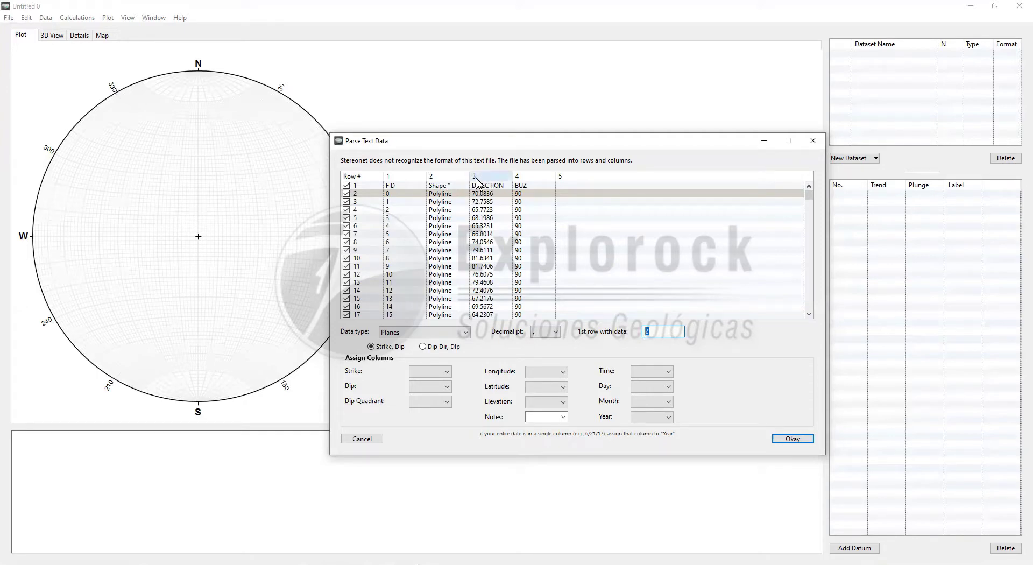
left_click(662, 331)
key("BackSpace")
type("3")
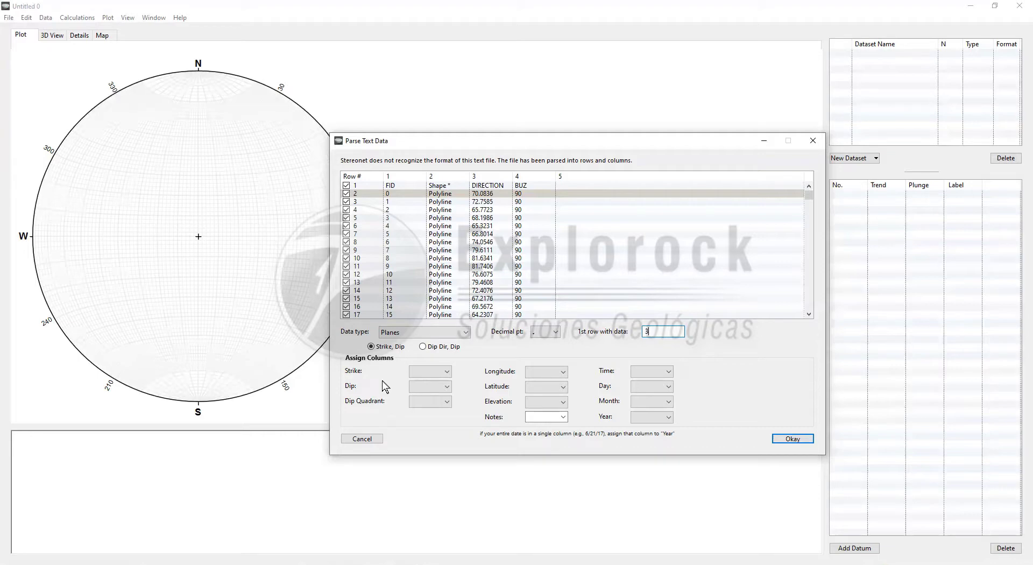
Assign column 3 to Strike and column 4 to Dip, and import the parsed planes.
left_click(430, 375)
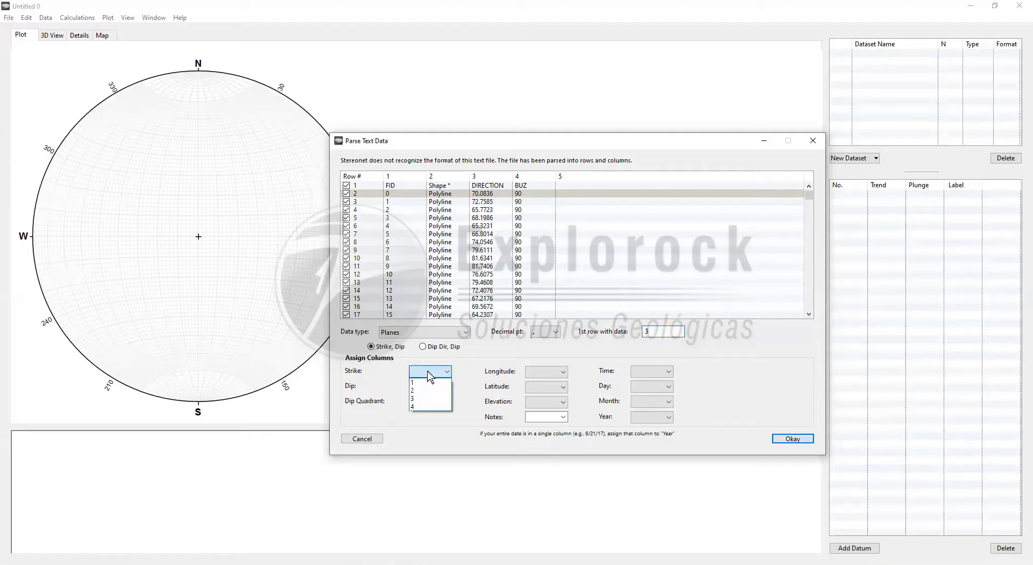
left_click(438, 398)
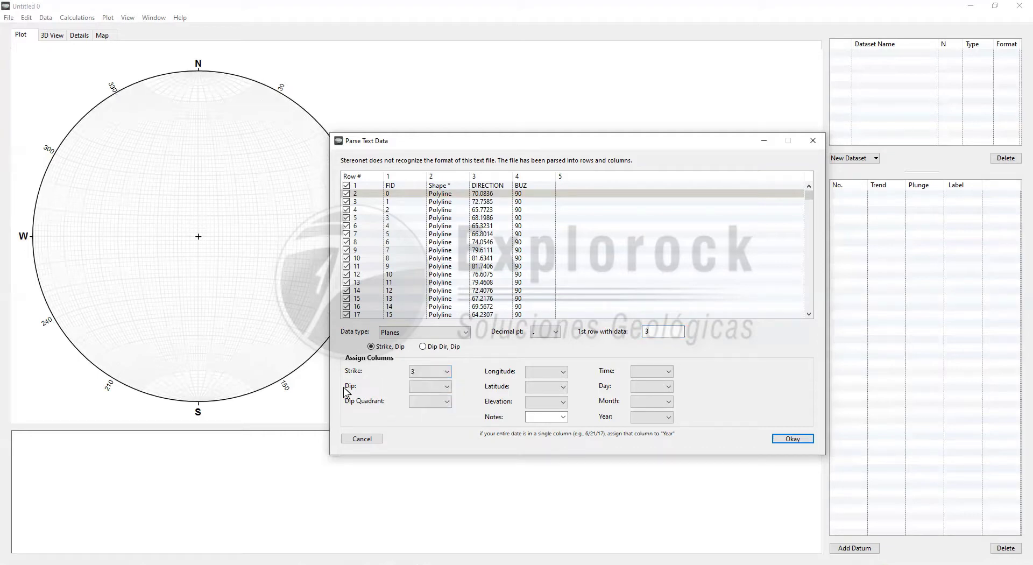
left_click(437, 392)
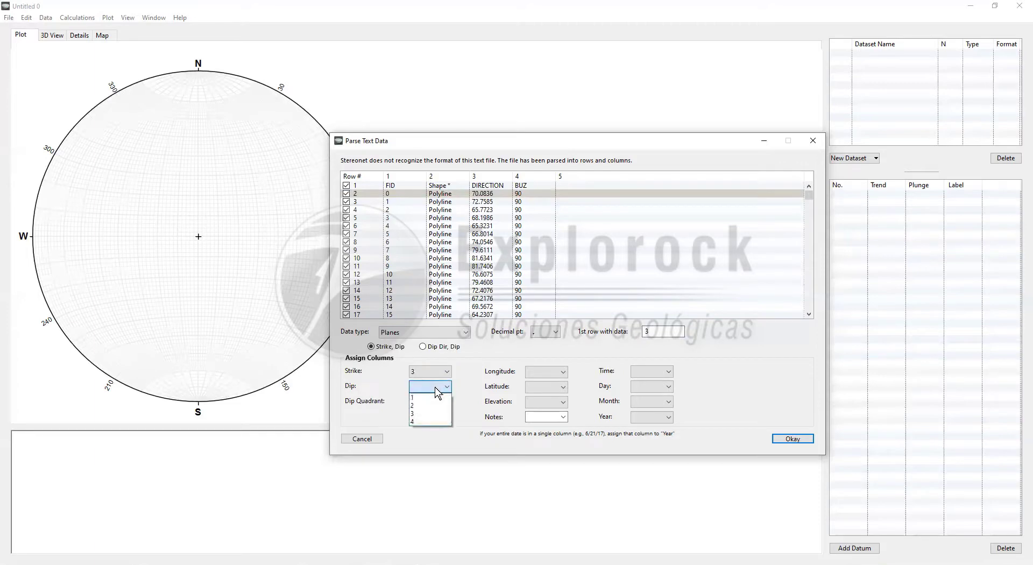
left_click(434, 421)
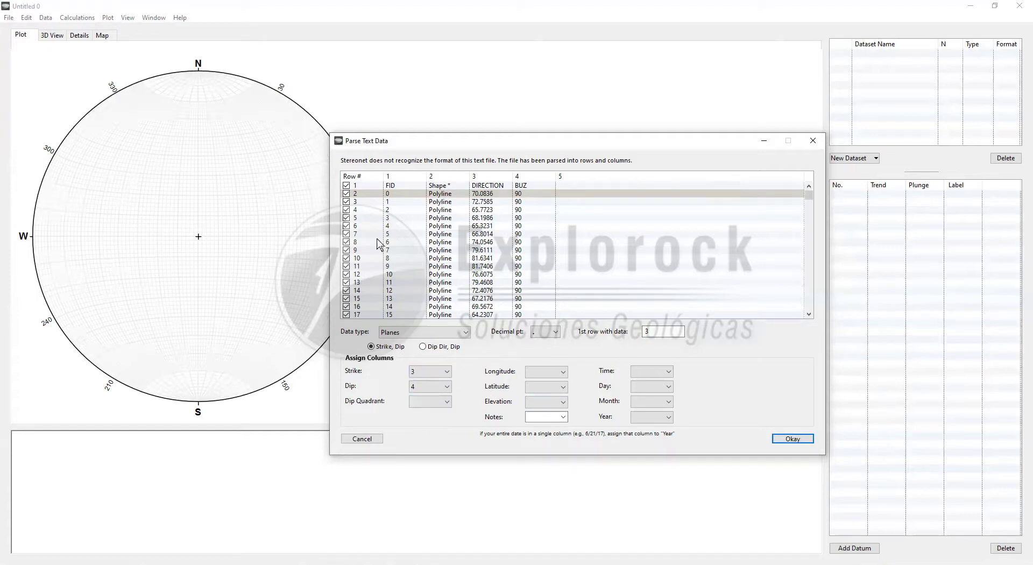
left_click(792, 446)
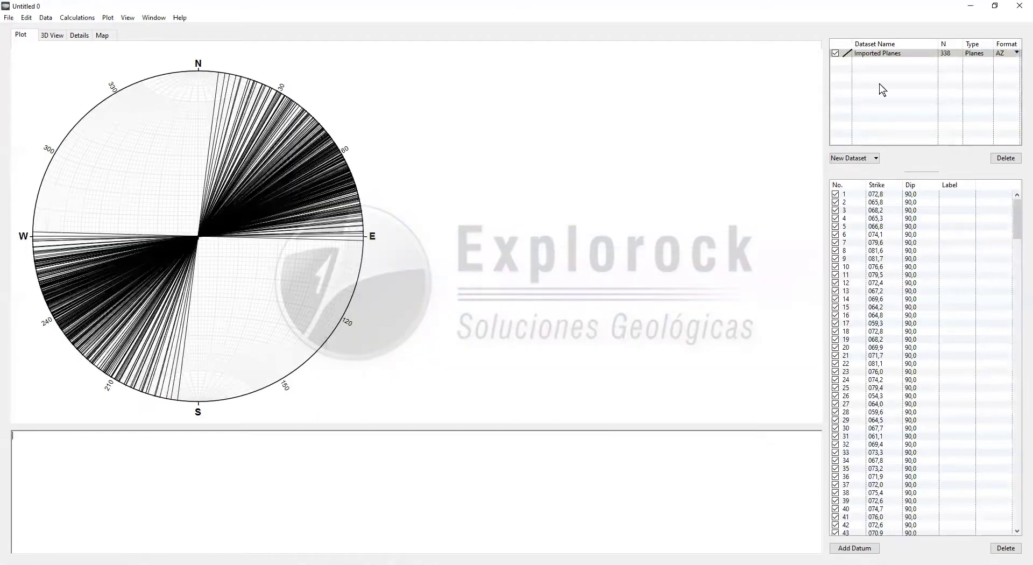
Open the name of the Imported Planes dataset for editing.
left_click(896, 56)
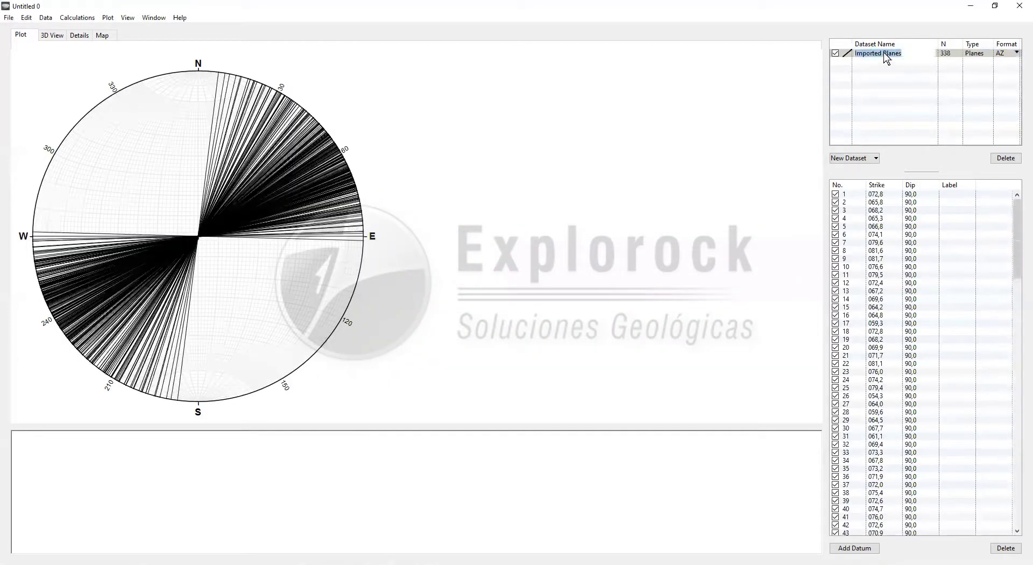
left_click(862, 89)
left_click(875, 55)
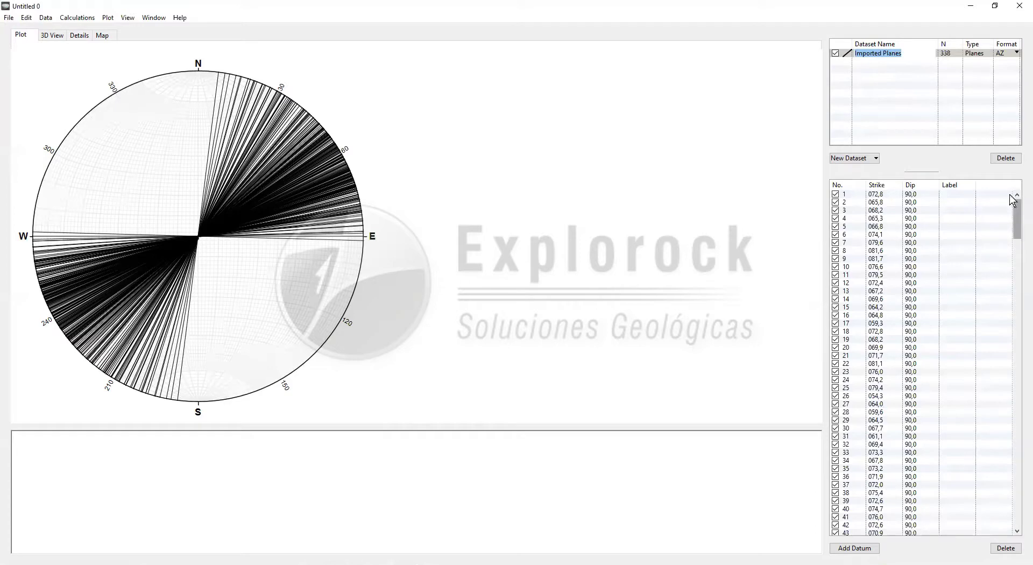
Switch to the ArcMap project and examine the foliation and riedel lines around the veins on the geological map.
double_click(793, 11)
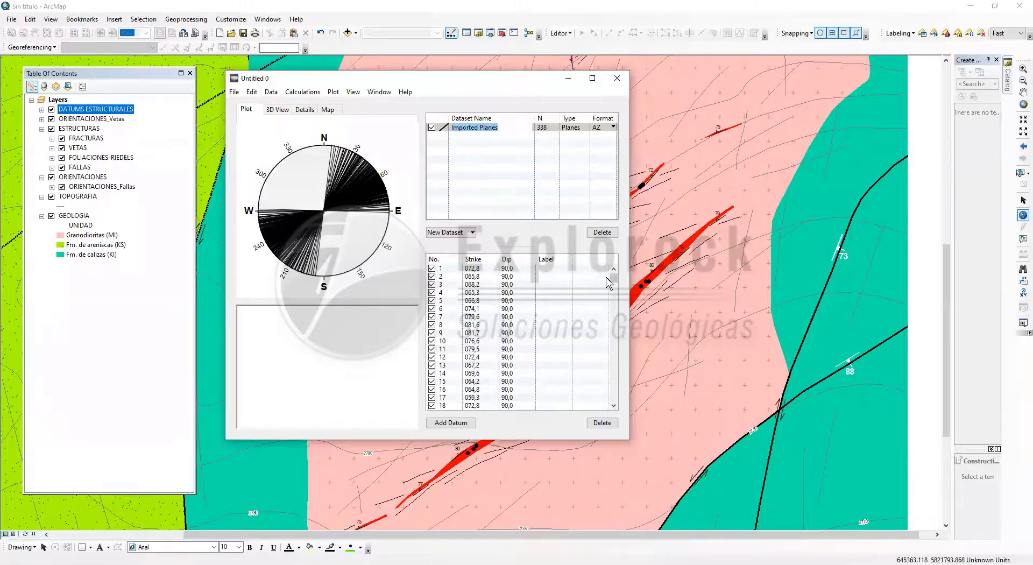
mouse_move(613, 273)
left_mouse_down()
mouse_move(611, 419)
mouse_move(607, 276)
left_mouse_up()
left_click(592, 78)
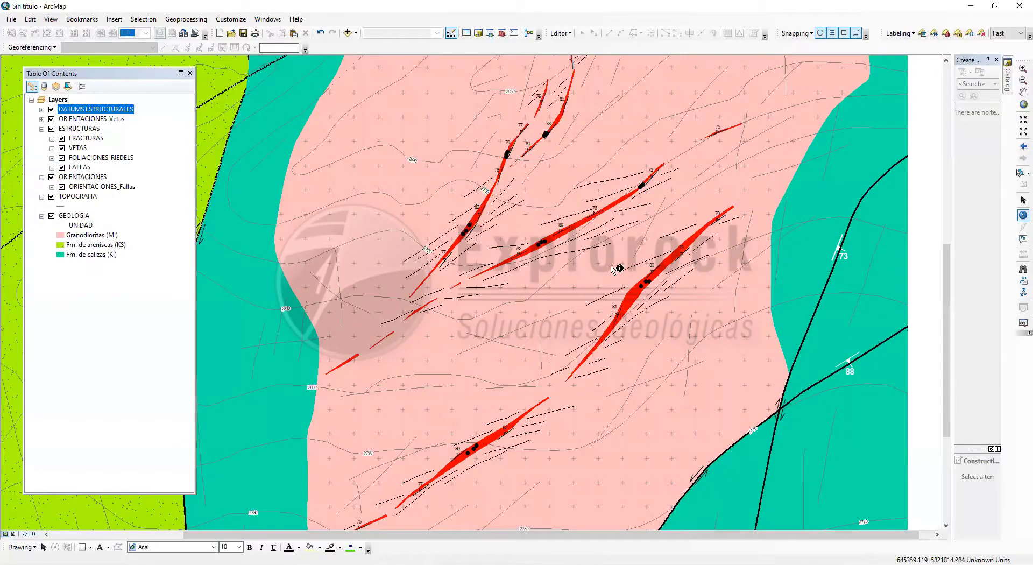
scroll(586, 279, "down", 5)
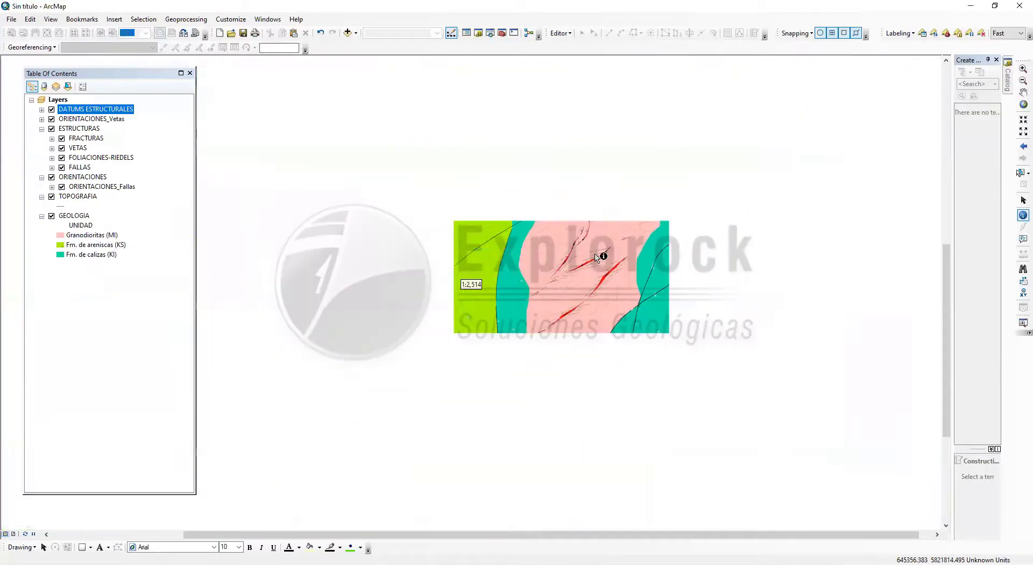
scroll(624, 206, "up", 4)
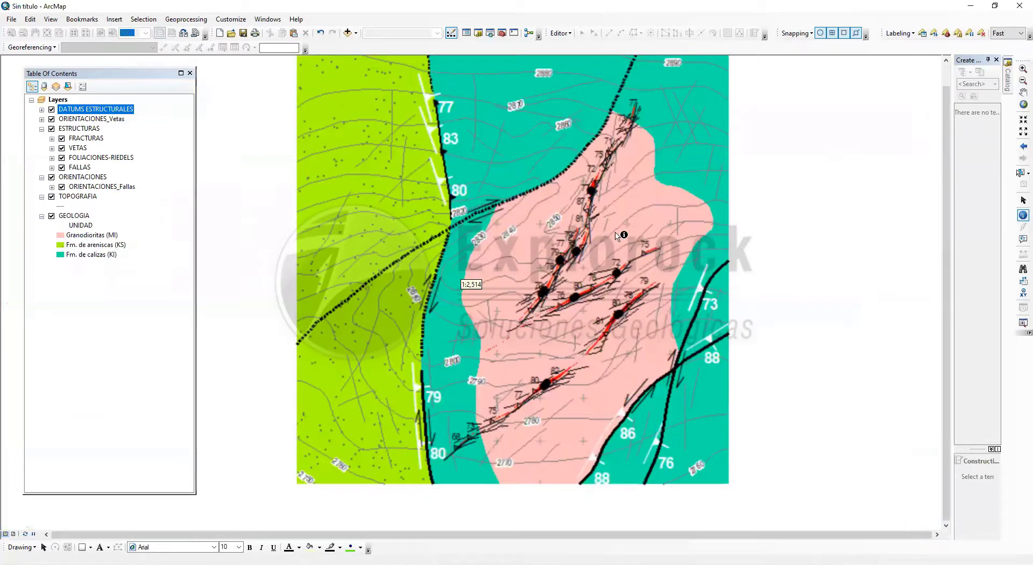
scroll(618, 233, "up", 1)
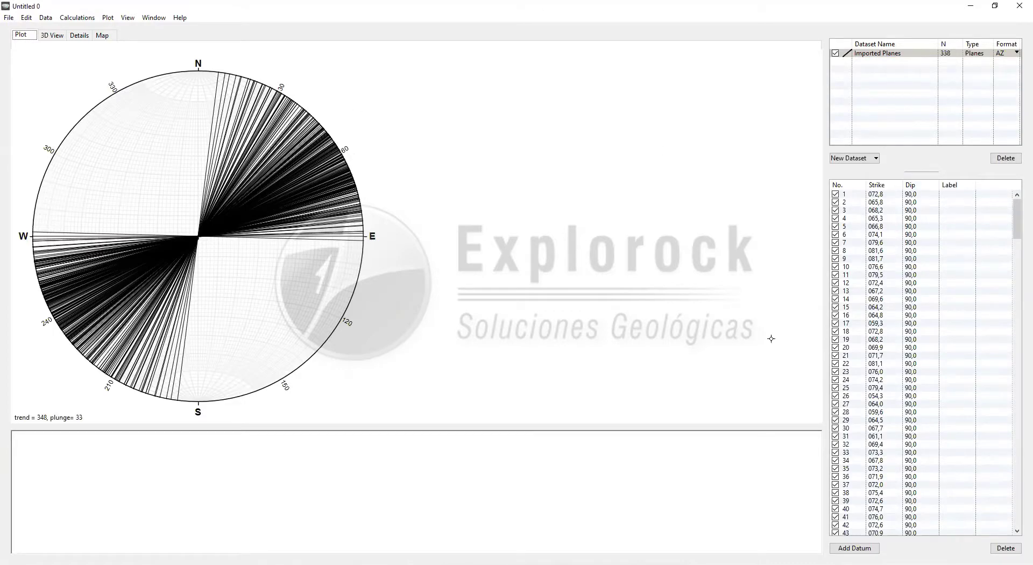
Start saving the stereonet plot as an SVG file in the 03. DATA ESTRUCTURAL folder and cancel the save.
left_click(8, 17)
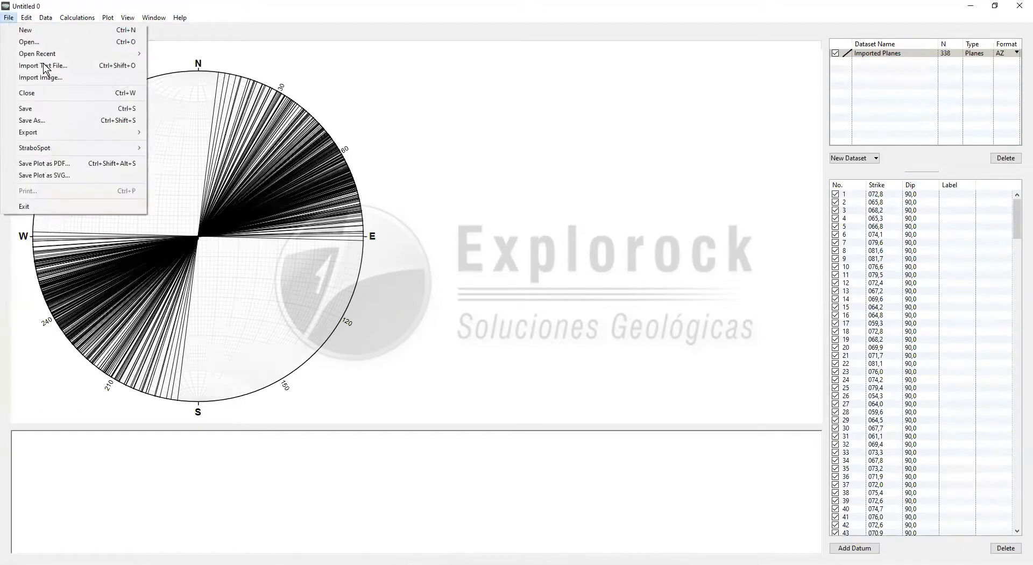
left_click(122, 178)
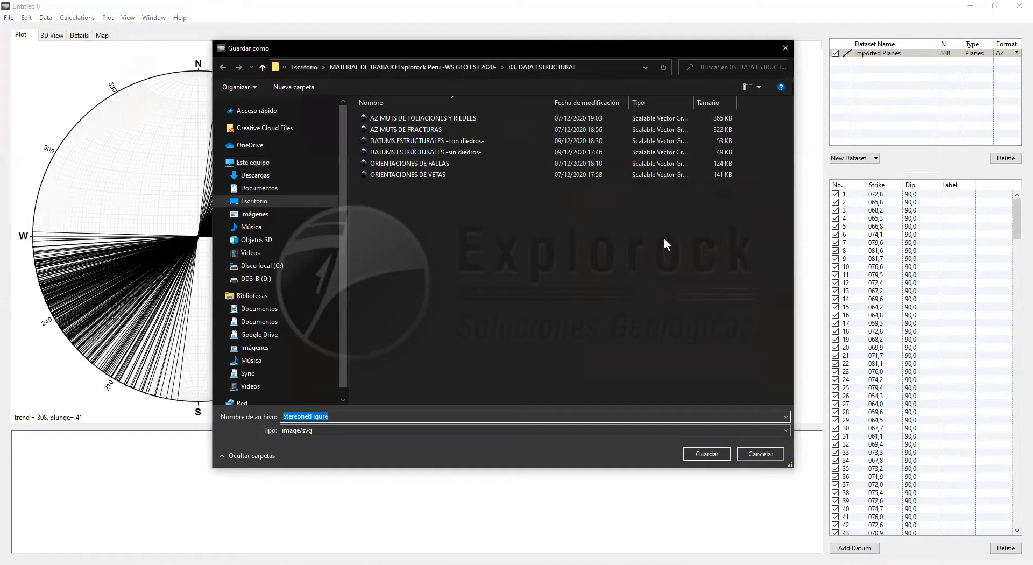
left_click(785, 49)
Switch to File Explorer and review the text files and exported stereonet plots in the 03. DATA ESTRUCTURAL folder.
key("alt+Tab")
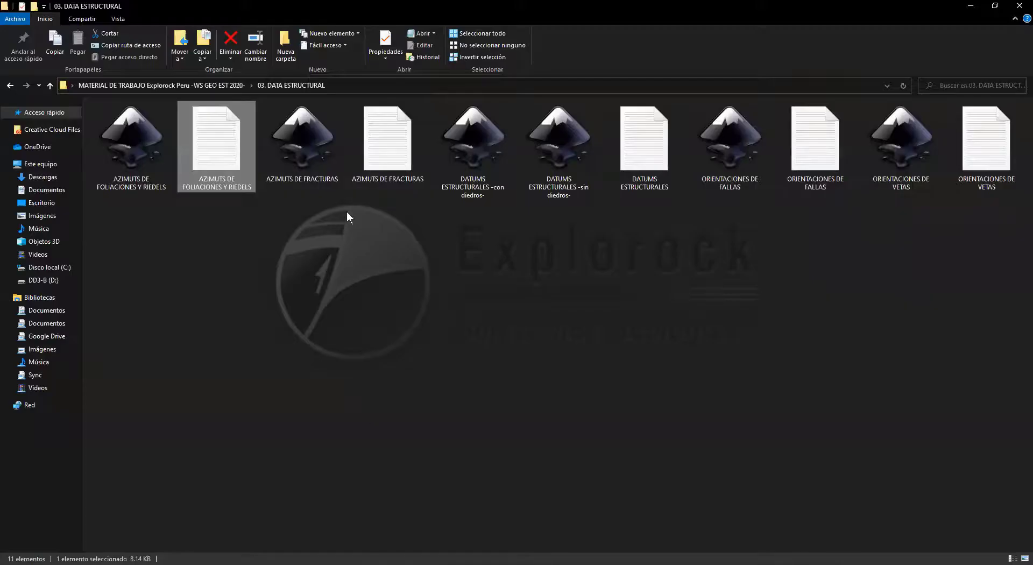
left_click(651, 158)
left_click(826, 160)
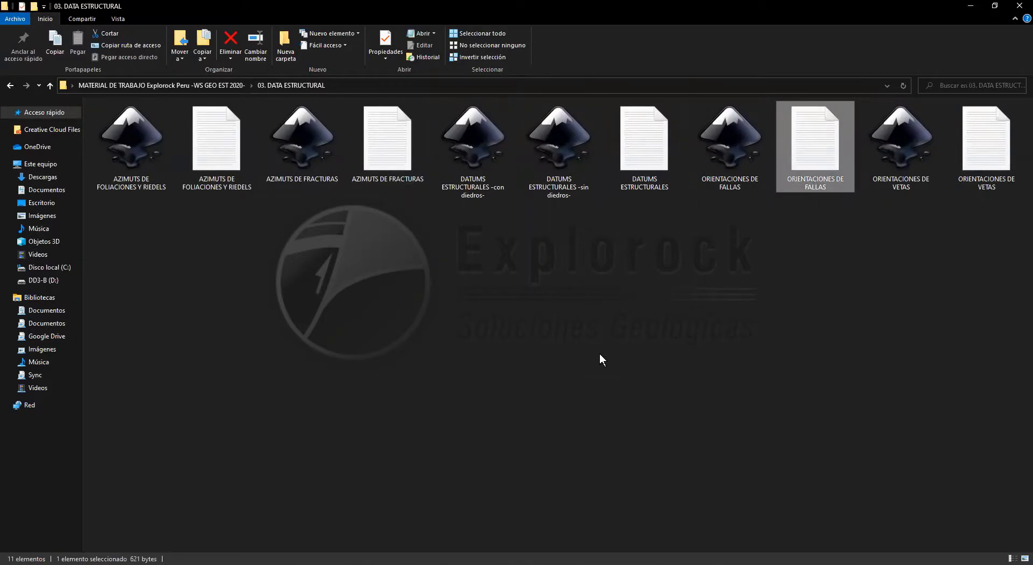
left_click(780, 320)
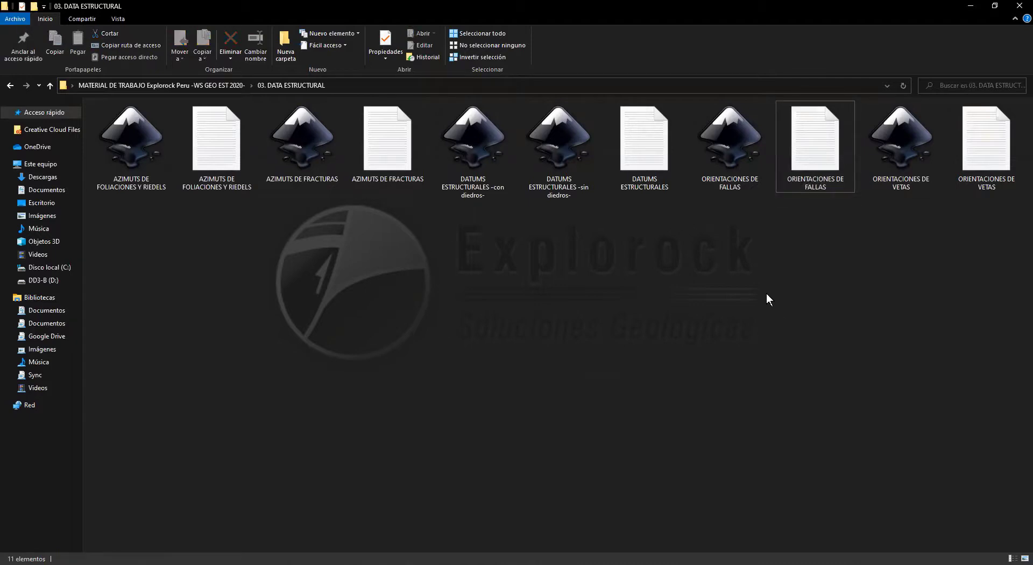
left_click(740, 150)
left_click(888, 157)
left_click(740, 193)
left_click(128, 164)
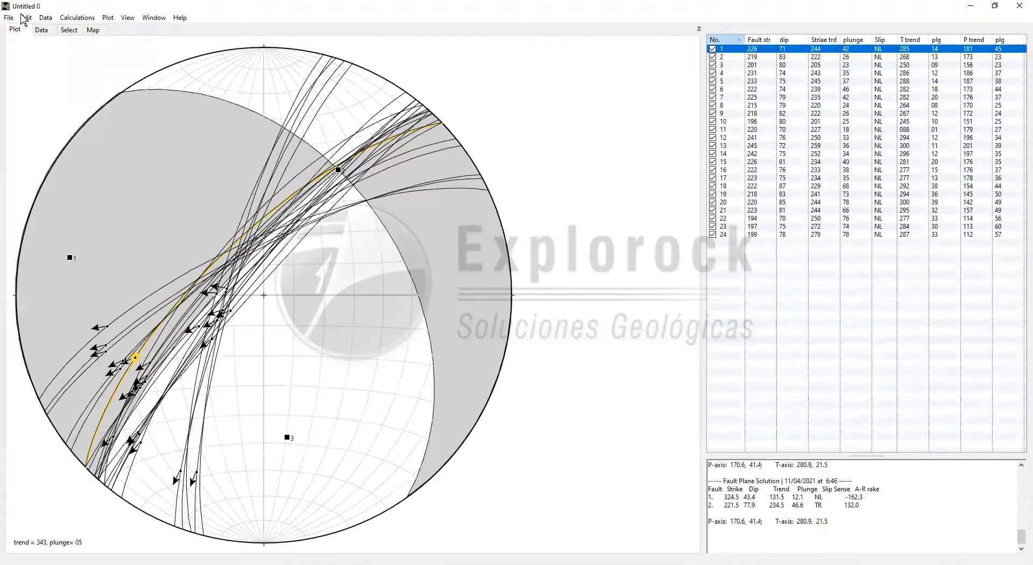
Show the formats available for saving the fault plot in FaultKin.
left_click(9, 18)
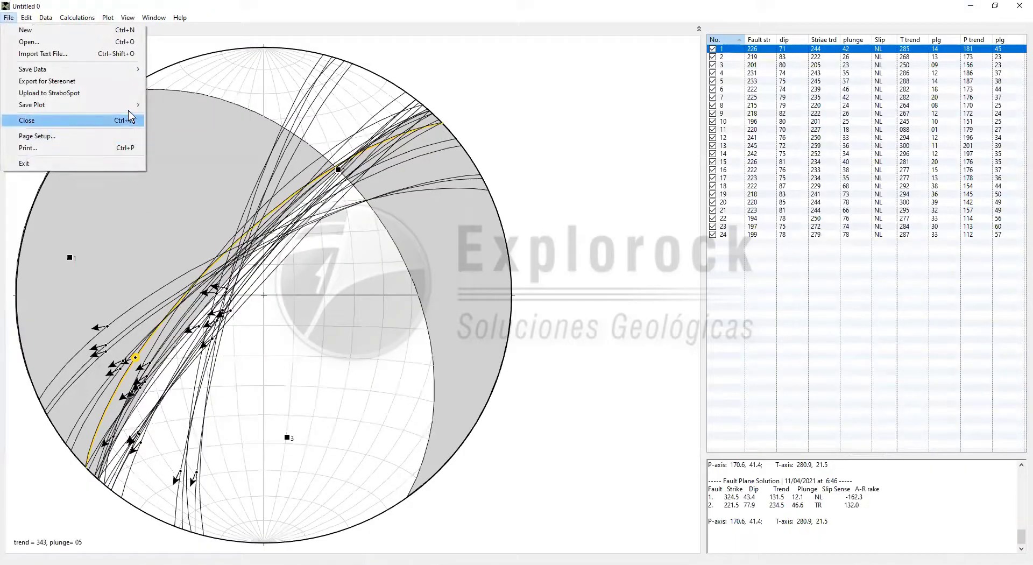
mouse_move(134, 104)
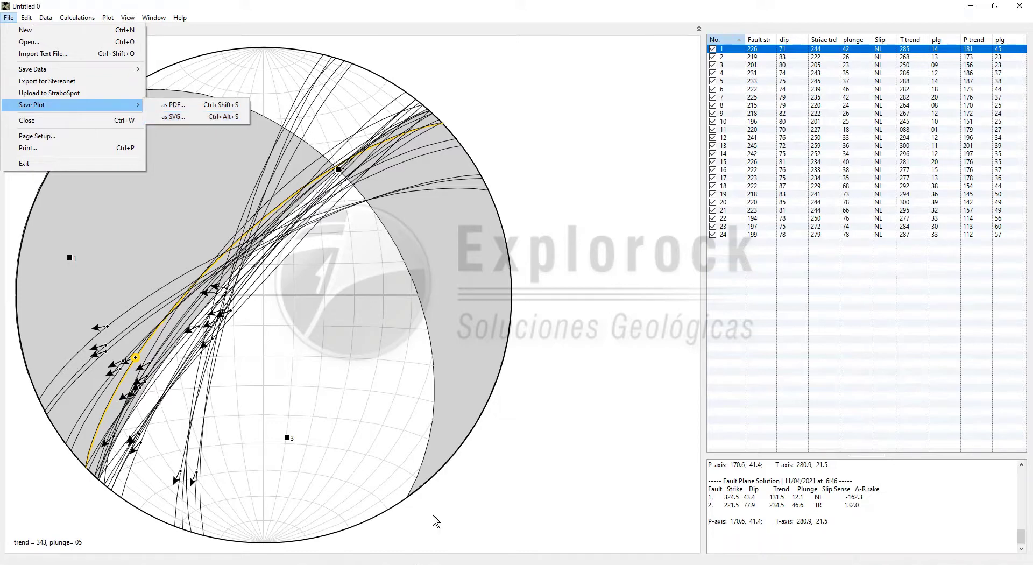
key("alt+Tab")
Look over the SVG plots in the 03. DATA ESTRUCTURAL folder, highlighting the two DATUMS ESTRUCTURALES versions with and without dihedra.
left_click(680, 334)
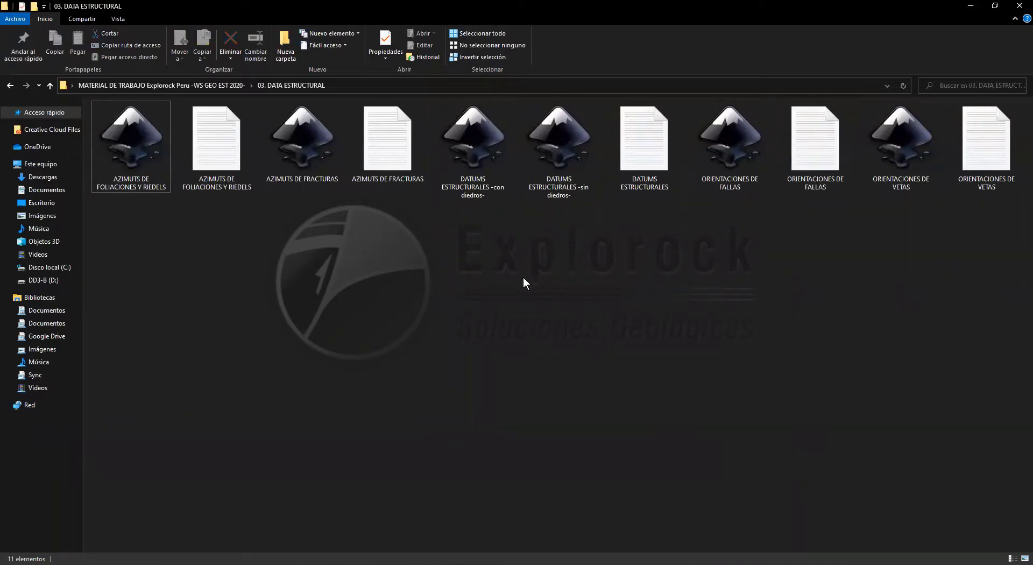
left_click(121, 150)
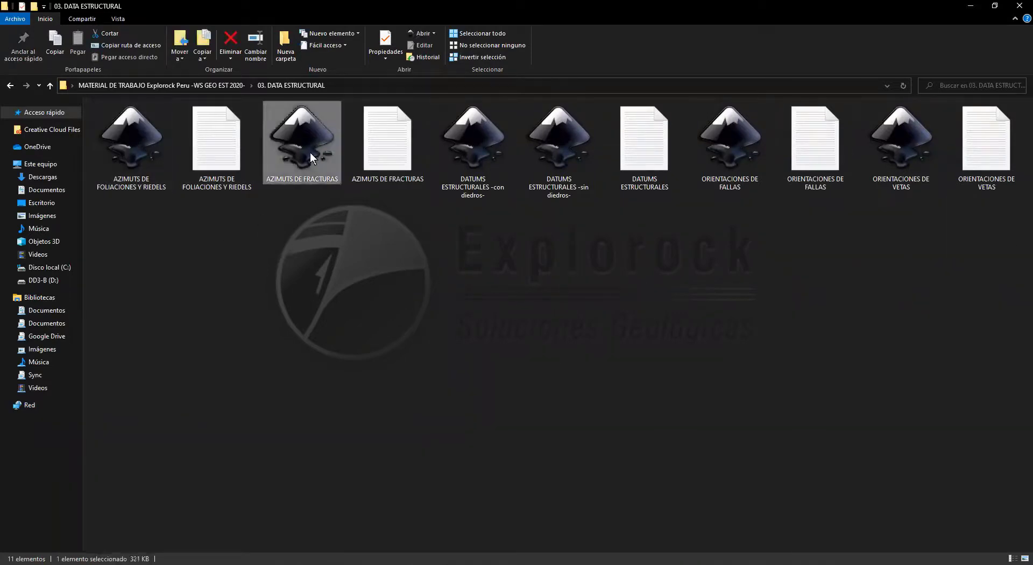
left_click(720, 180)
key("Right")
key("Right")
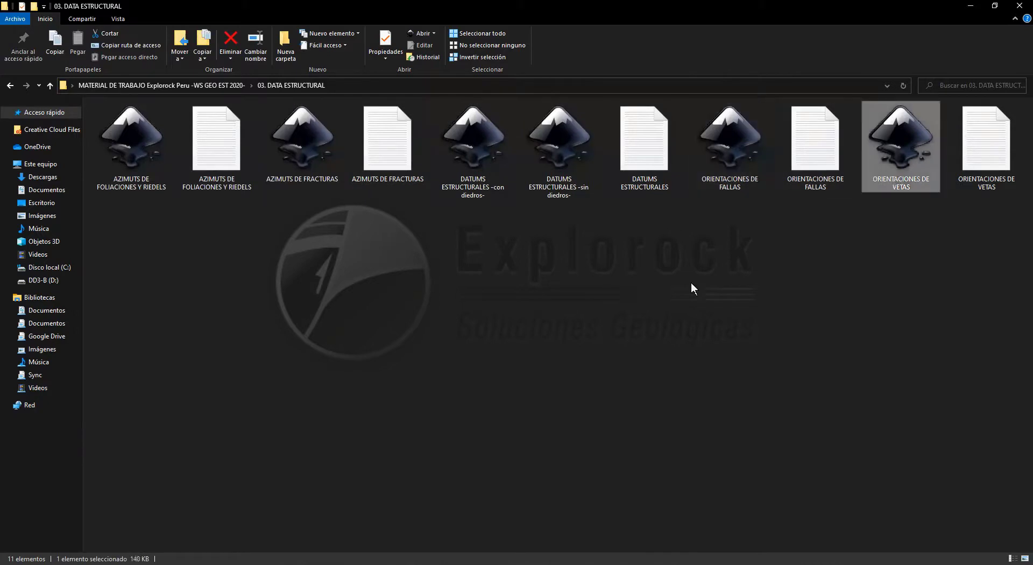
left_click_drag(518, 290, 586, 139)
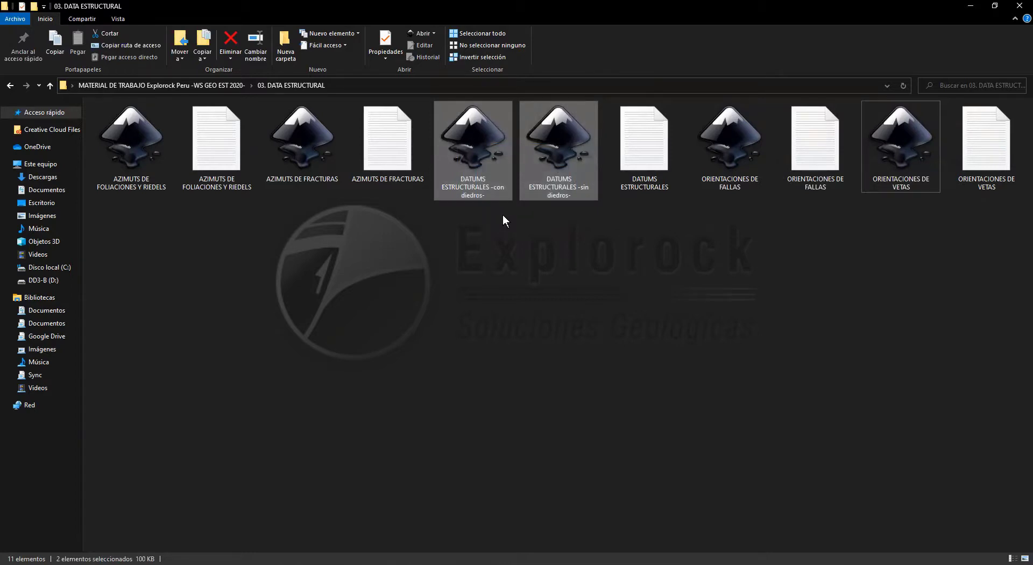
left_click(691, 304)
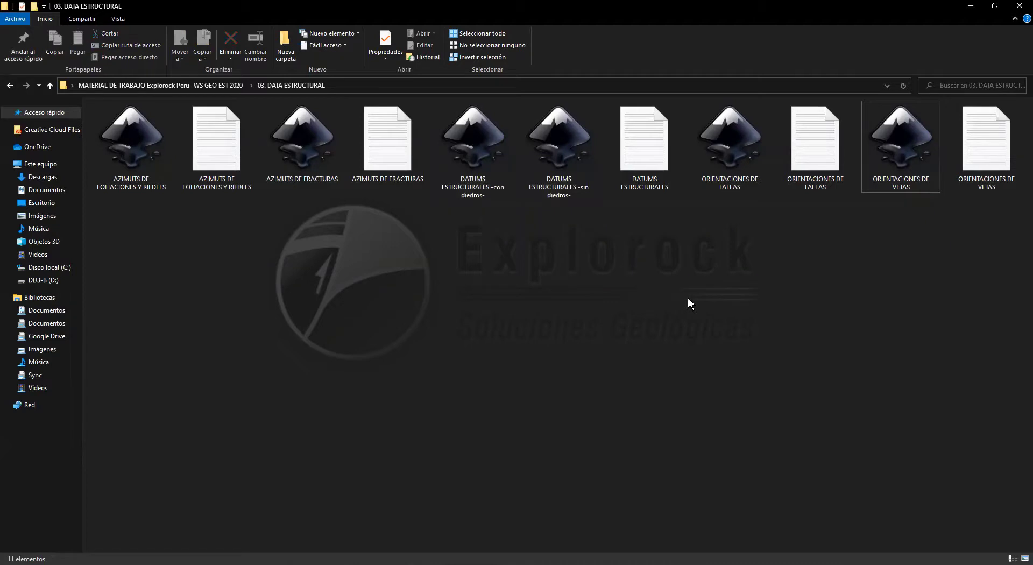
View the AZIMUTS DE FRACTURAS, ORIENTACIONES DE FALLAS and ORIENTACIONES DE VETAS text files, closing each one after reading.
double_click(391, 152)
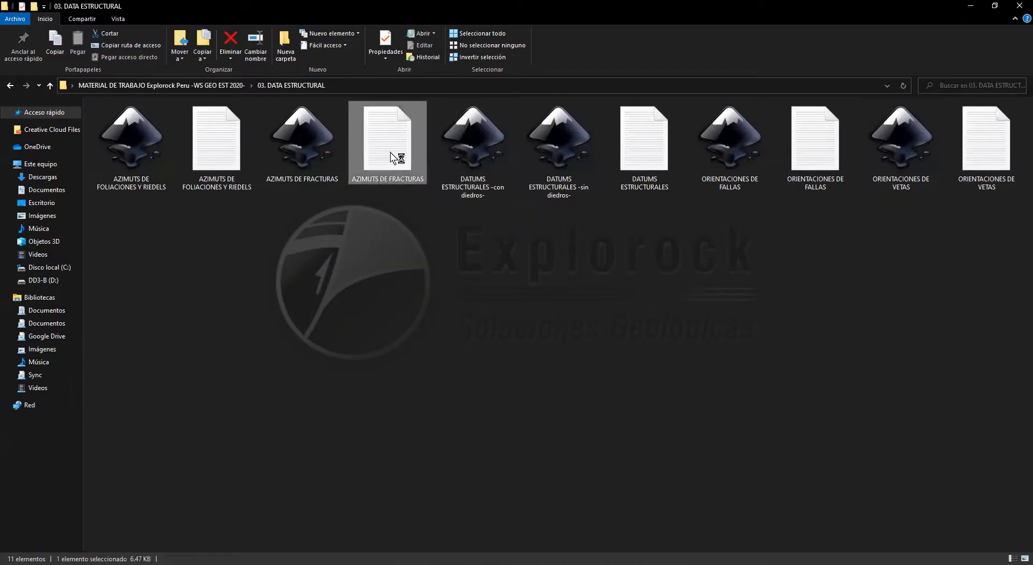
left_click(815, 101)
double_click(814, 164)
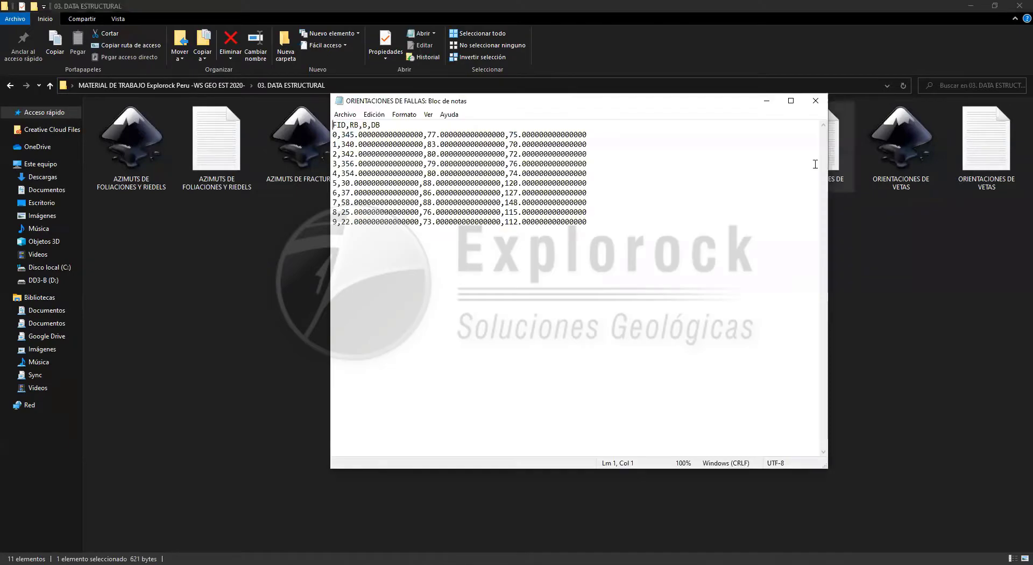
left_click(816, 101)
double_click(986, 145)
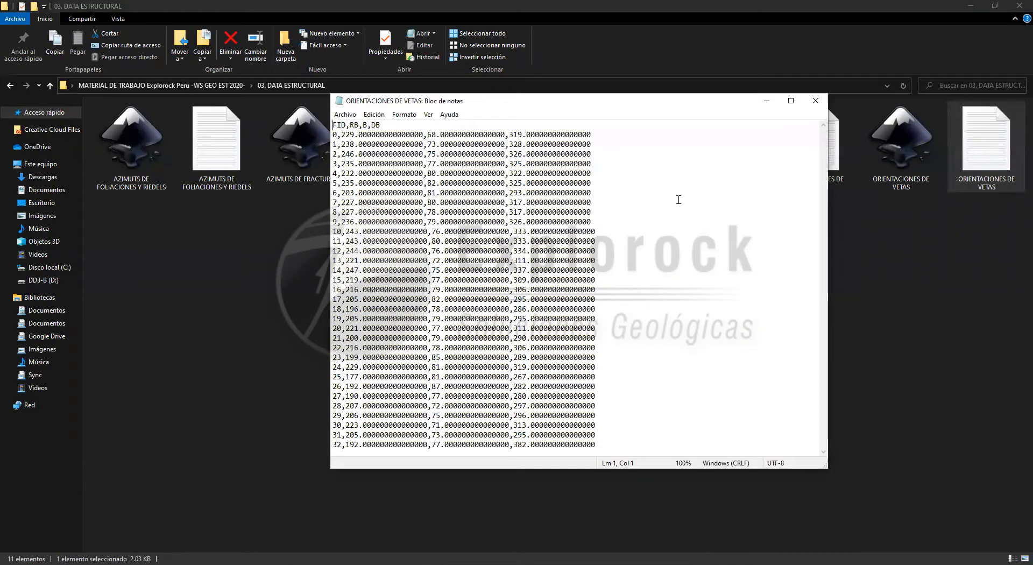
left_click(816, 100)
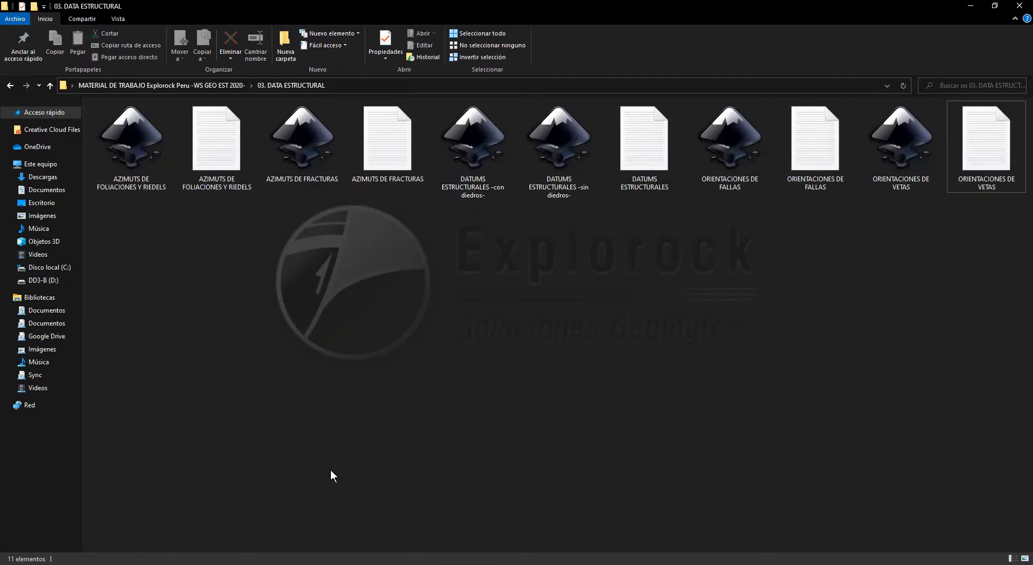
Compare the structural datum stereonets with and without dihedra on the PIZARRA Workshop artboard in Illustrator.
left_click(327, 564)
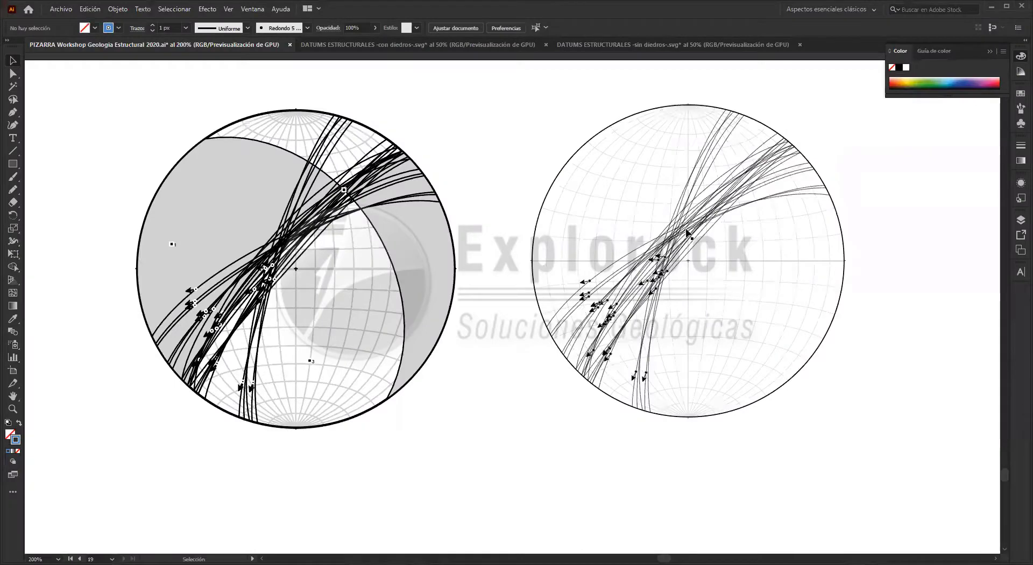
scroll(345, 280, "down", 2)
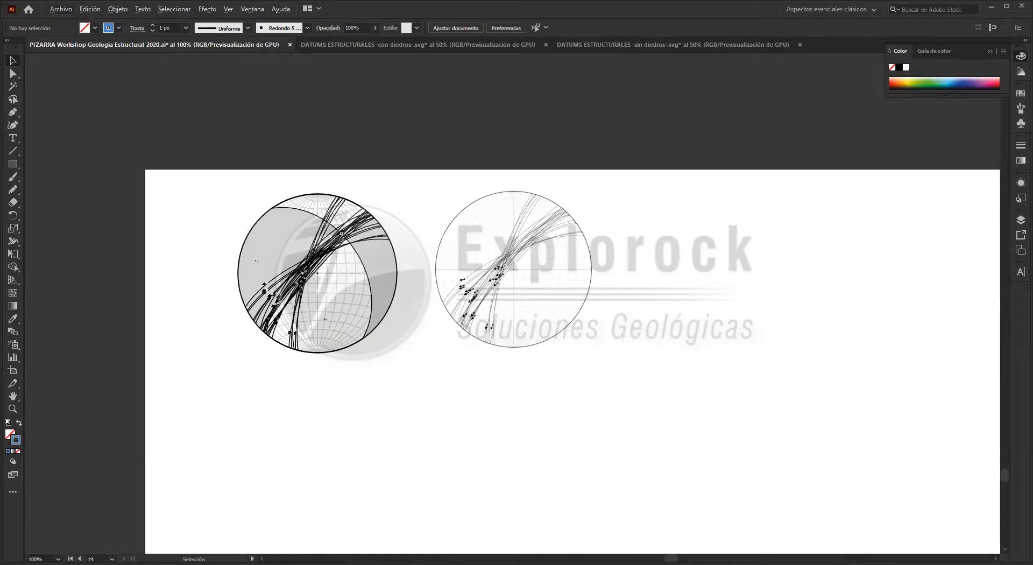
key("alt+Tab")
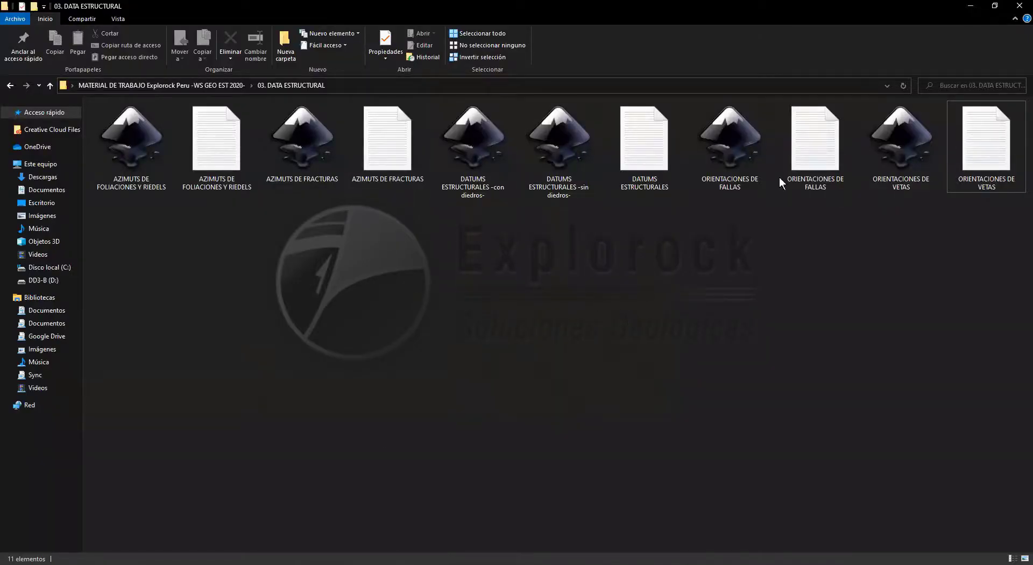
Inspect the columns of the AZIMUTS DE FRACTURAS and ORIENTACIONES DE FALLAS text files, enlarging the fault data for reading.
double_click(392, 156)
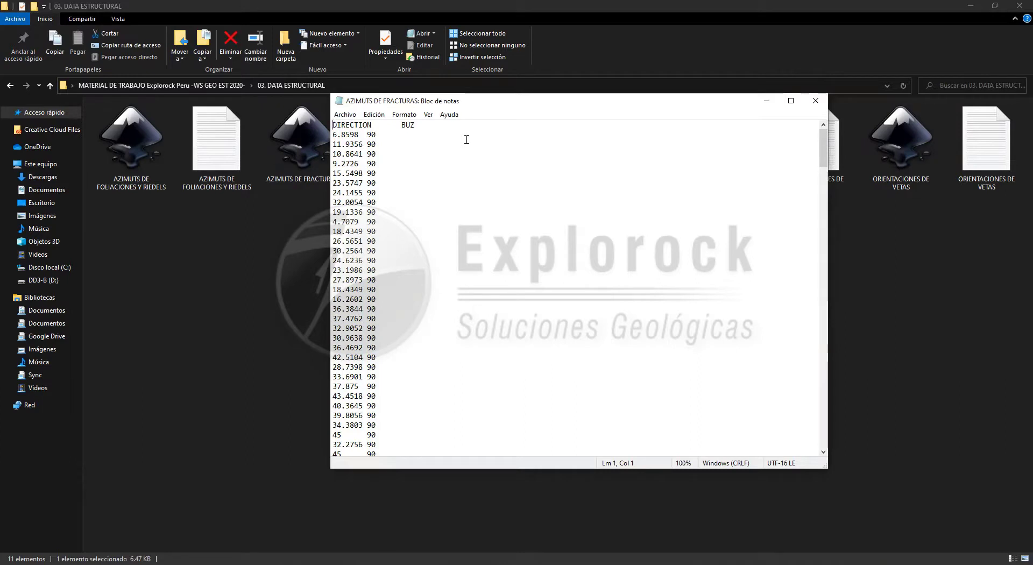
left_click(815, 100)
left_click(812, 168)
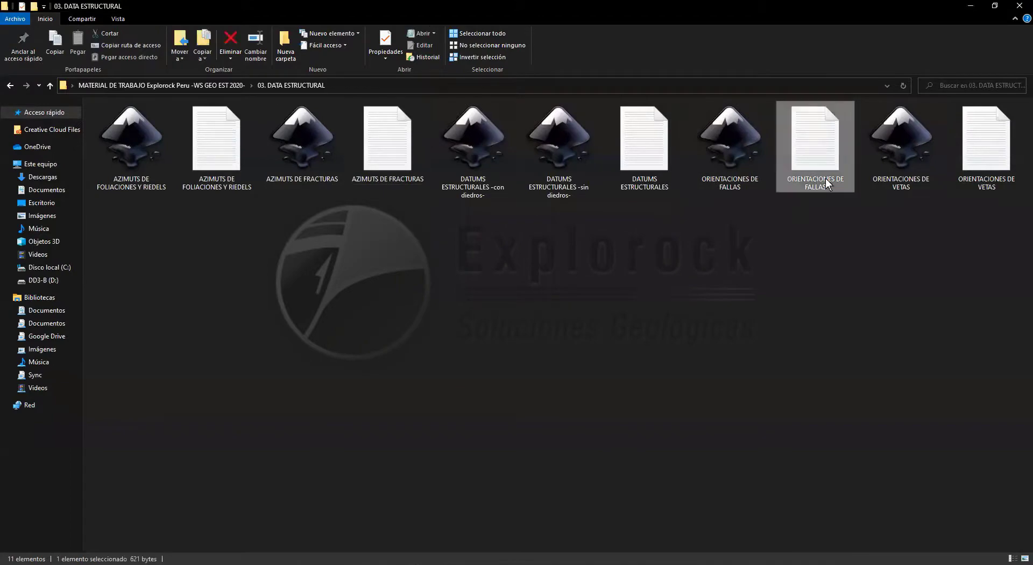
double_click(827, 184)
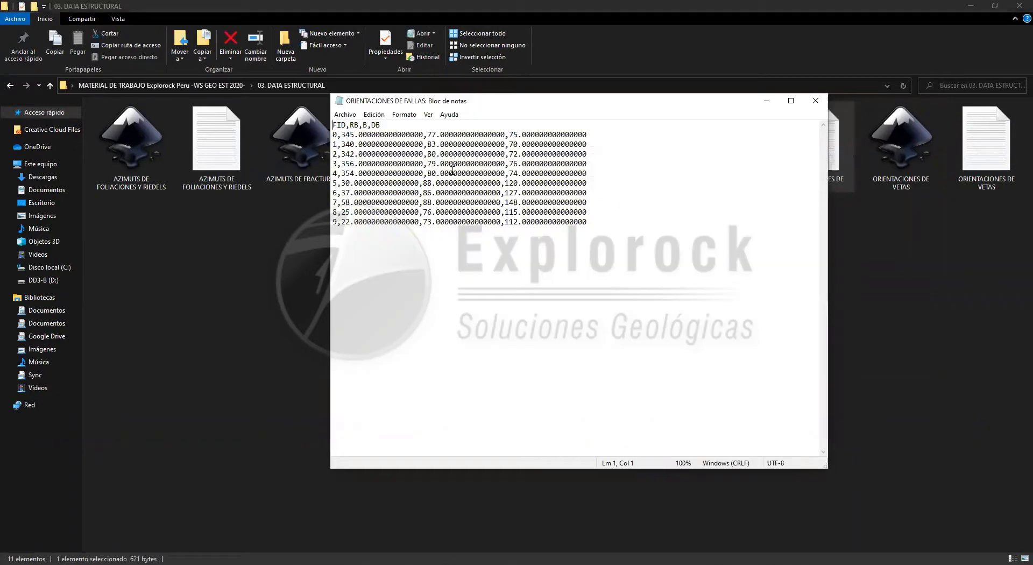
scroll(344, 175, "up", 3)
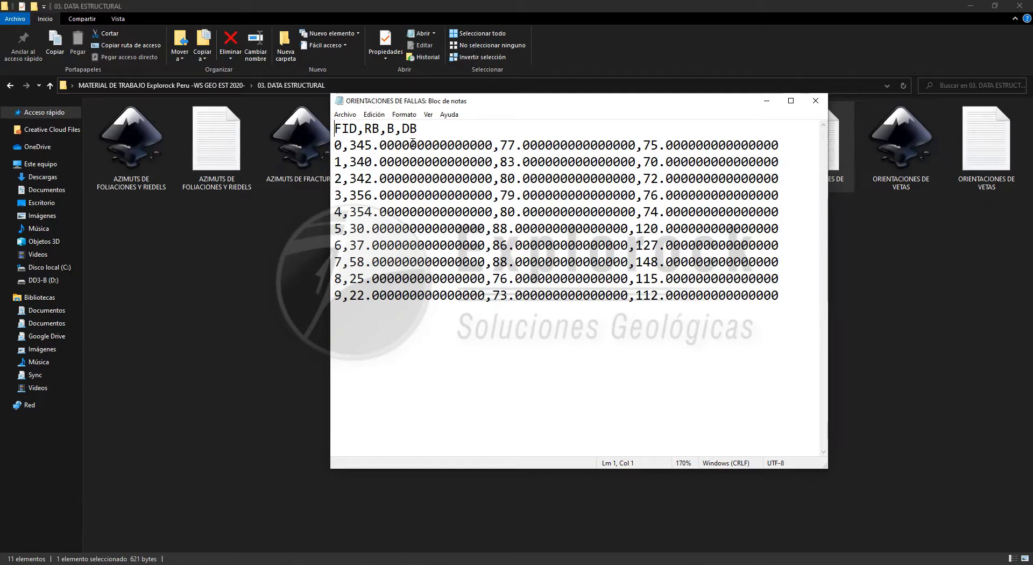
left_click_drag(807, 299, 278, 152)
left_click(815, 101)
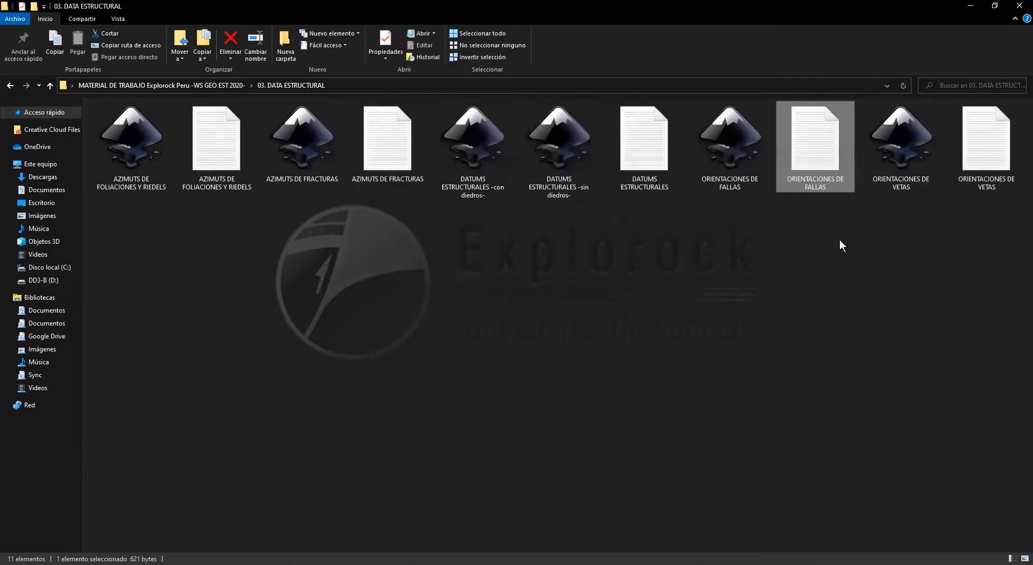
Close the untitled Stereonet window holding the imported planes and return to the desktop.
key("alt+Tab")
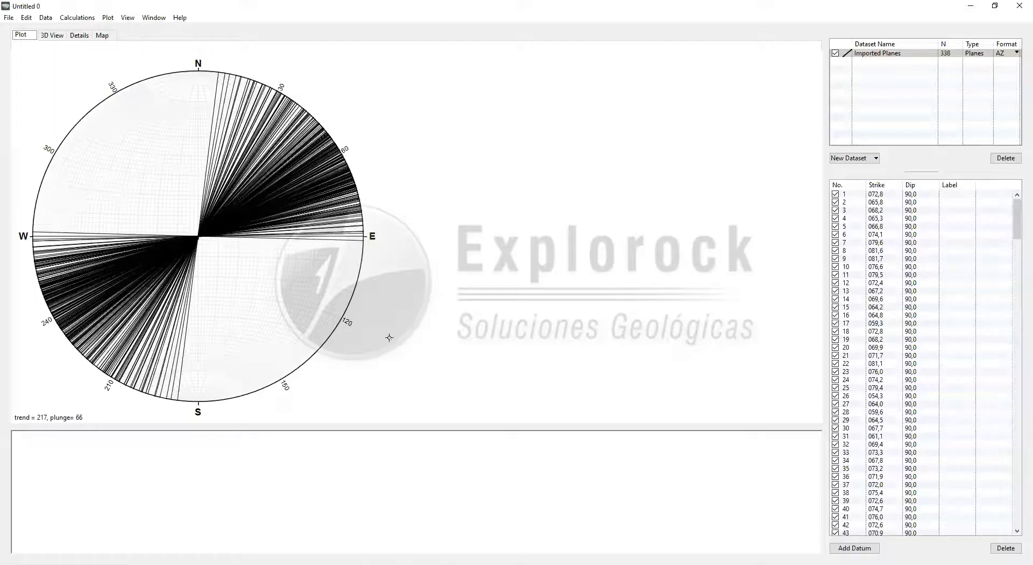
left_click(1020, 7)
left_click(515, 306)
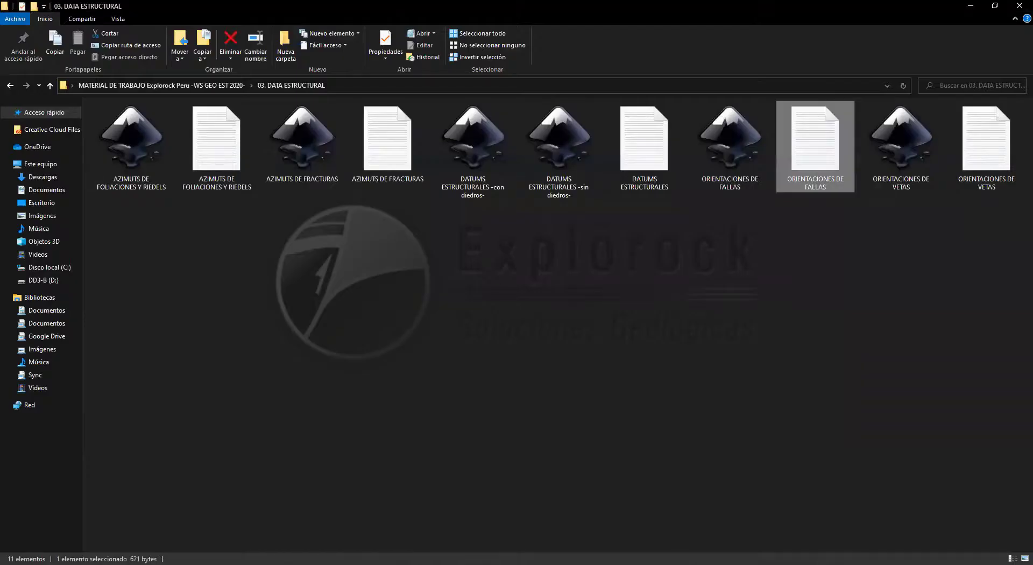
left_click(1024, 556)
left_click(735, 362)
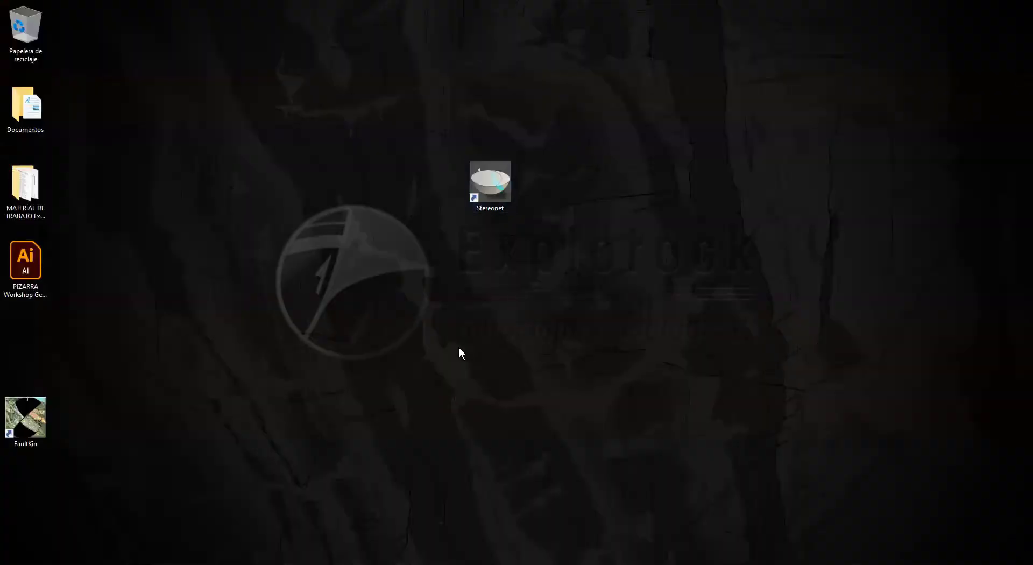
Launch Stereonet in a maximized window and open the ORIENTACIONES DE FALLAS text file for import.
double_click(491, 193)
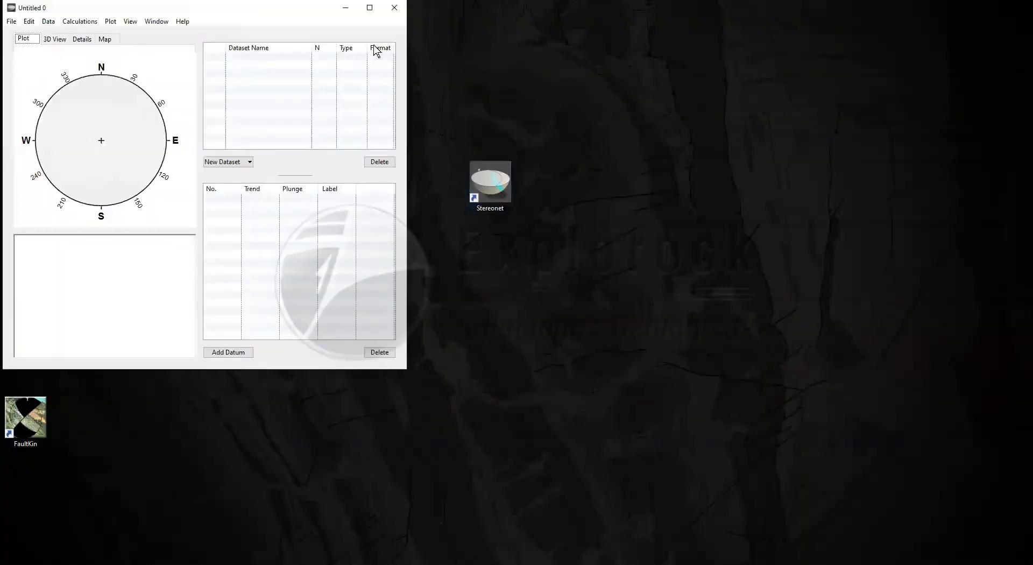
left_click(369, 7)
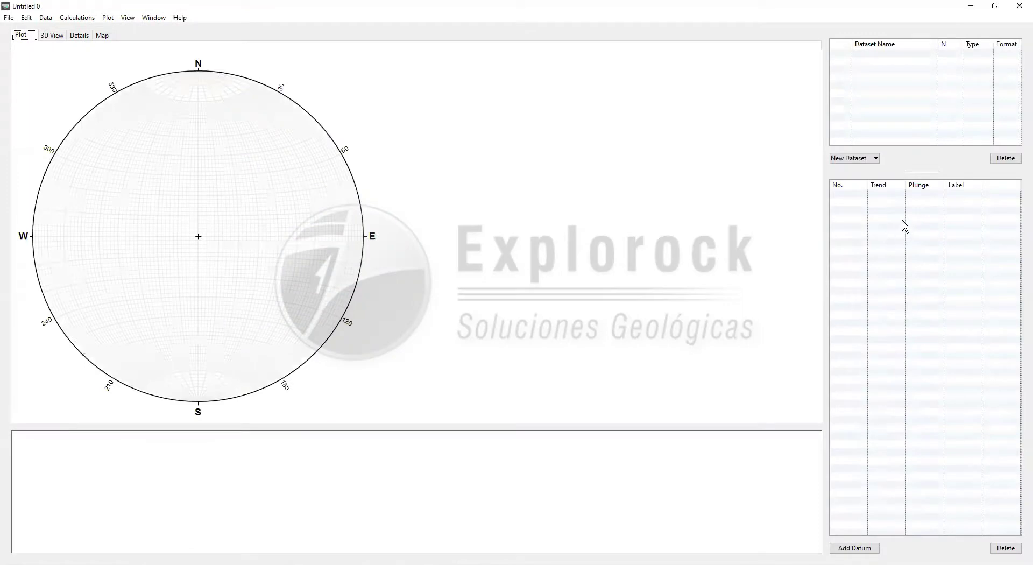
left_click(9, 20)
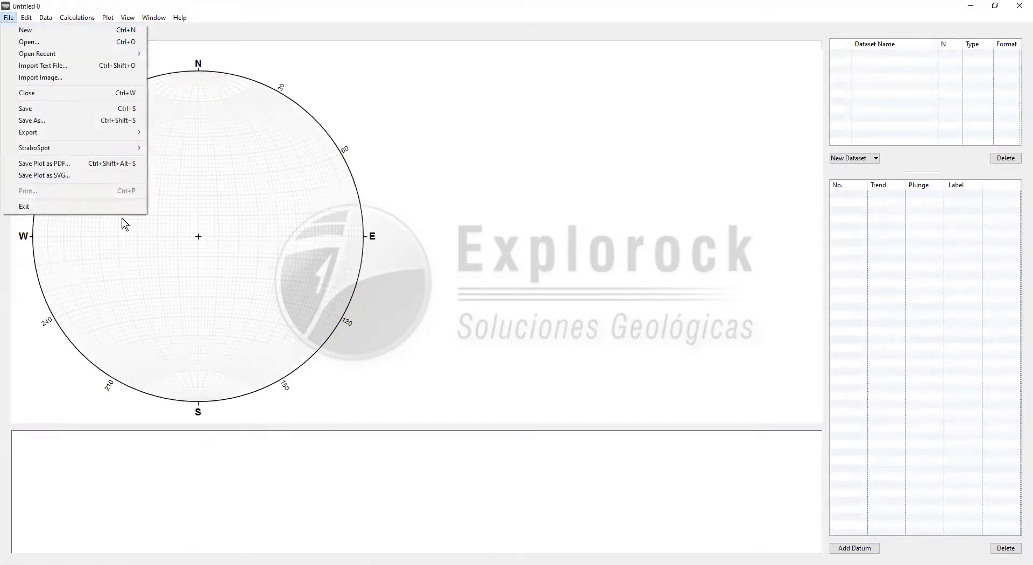
left_click(124, 70)
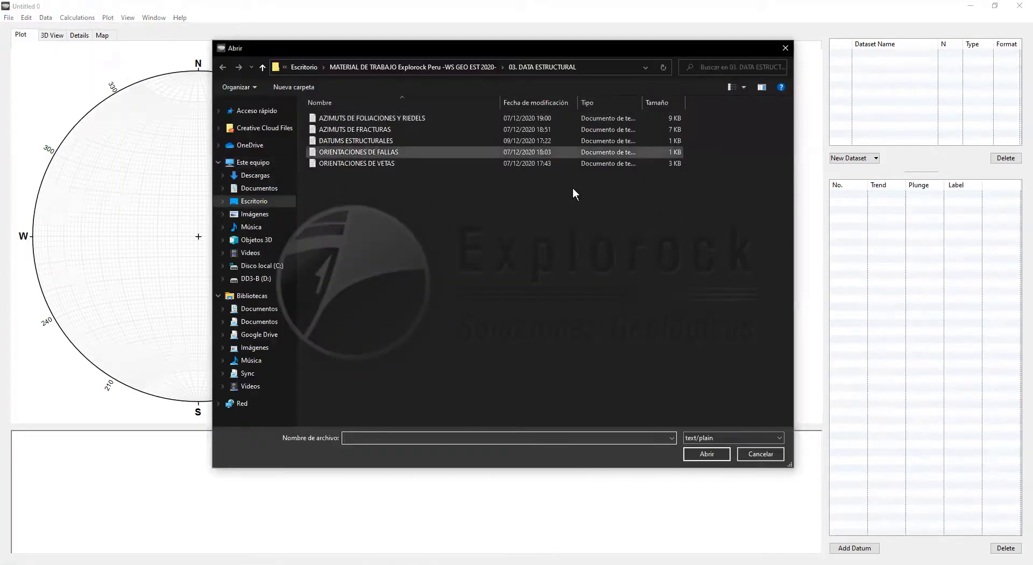
left_click(396, 154)
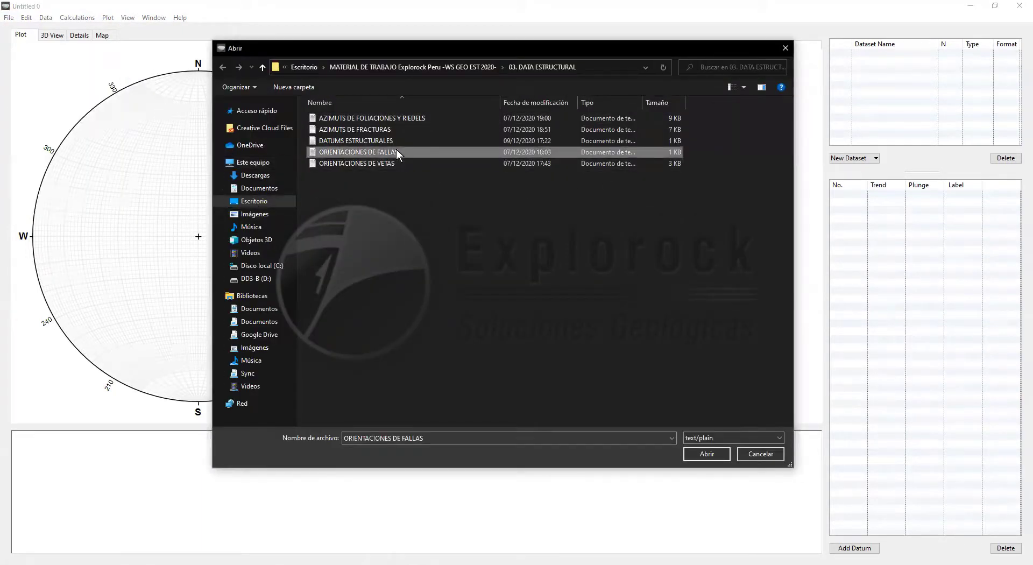
left_click(391, 164)
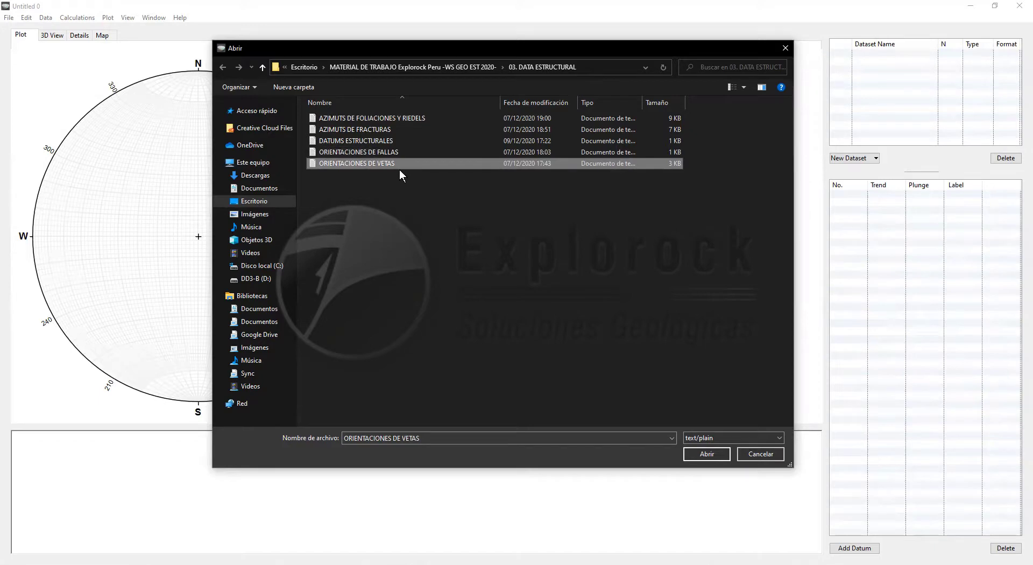
left_click(427, 151)
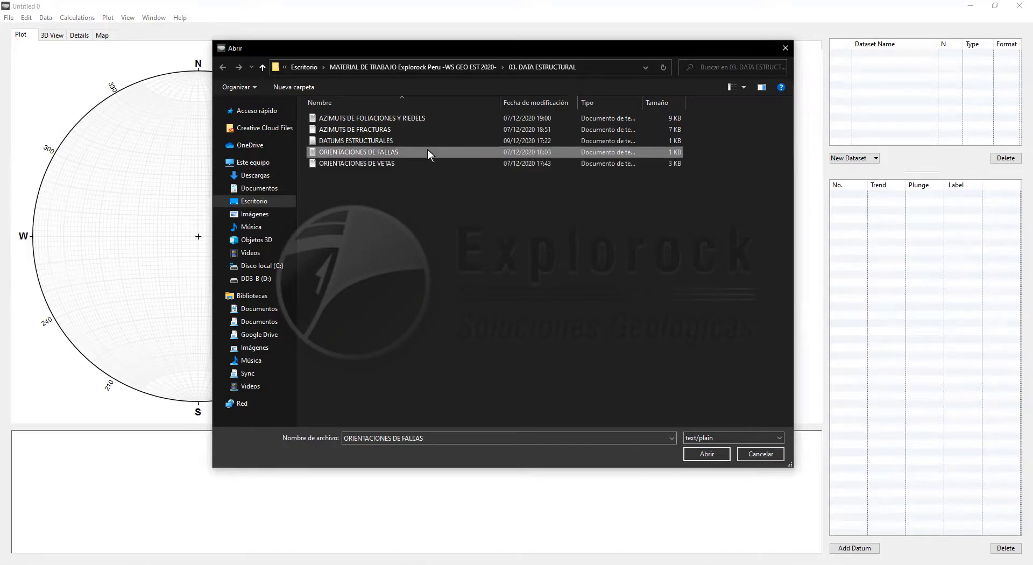
double_click(396, 151)
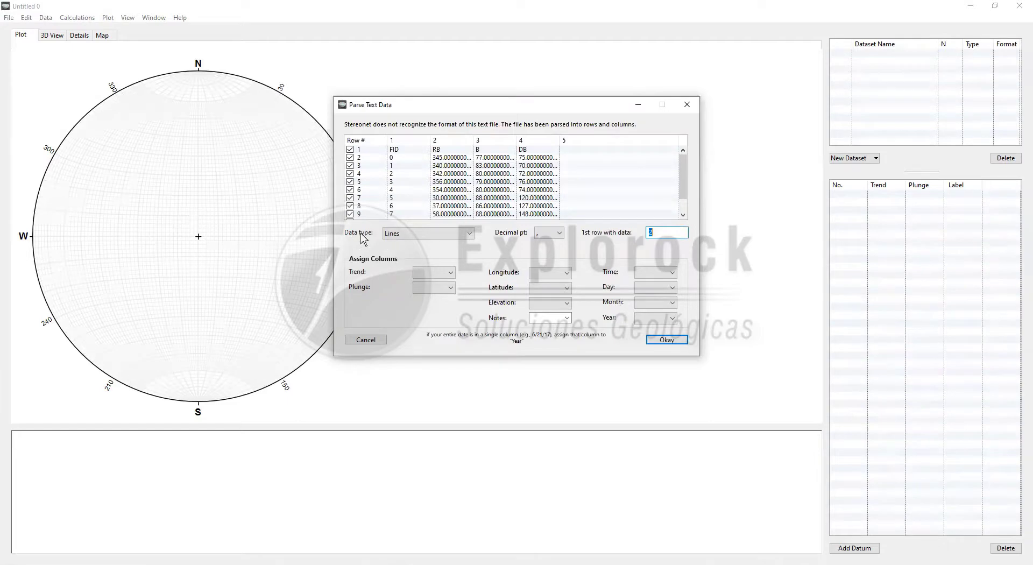
Define the imported fault data as Planes in Strike, Dip format, with a period as decimal point.
left_click(404, 234)
left_click(415, 252)
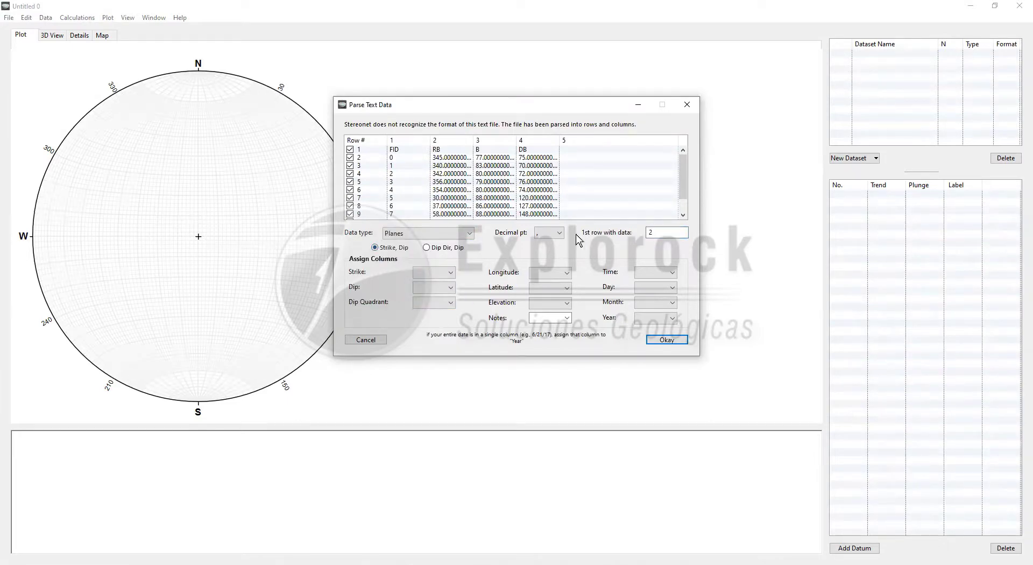
left_click(544, 236)
left_click(548, 243)
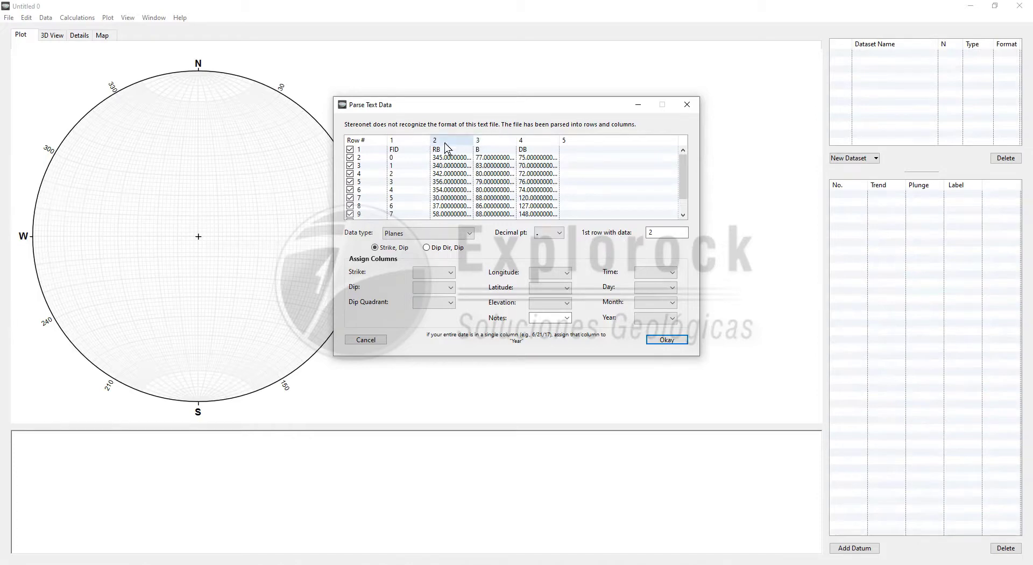
double_click(651, 232)
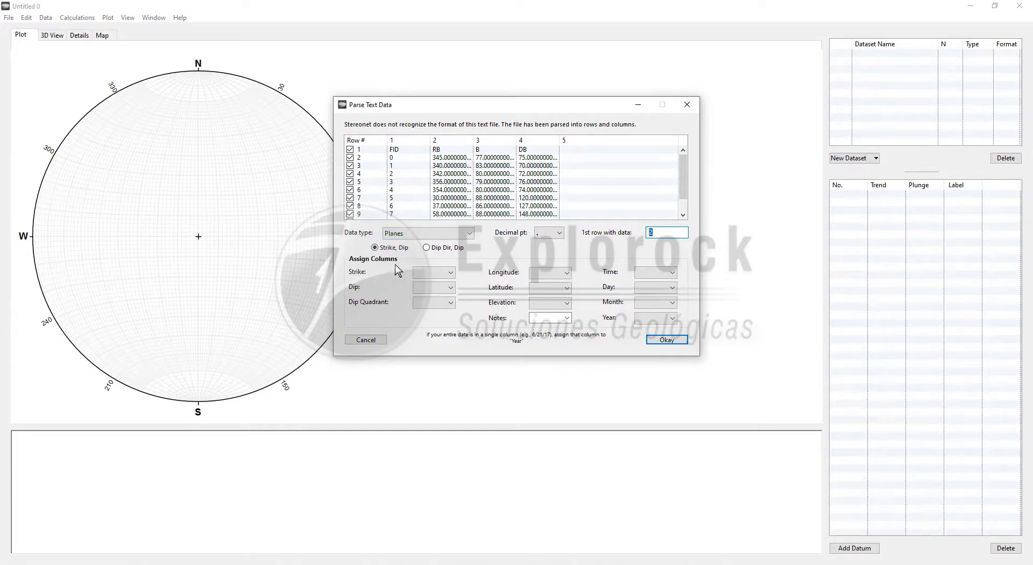
Assign column 2 to Strike and column 3 to Dip, and complete the import of the fault planes.
left_click(430, 274)
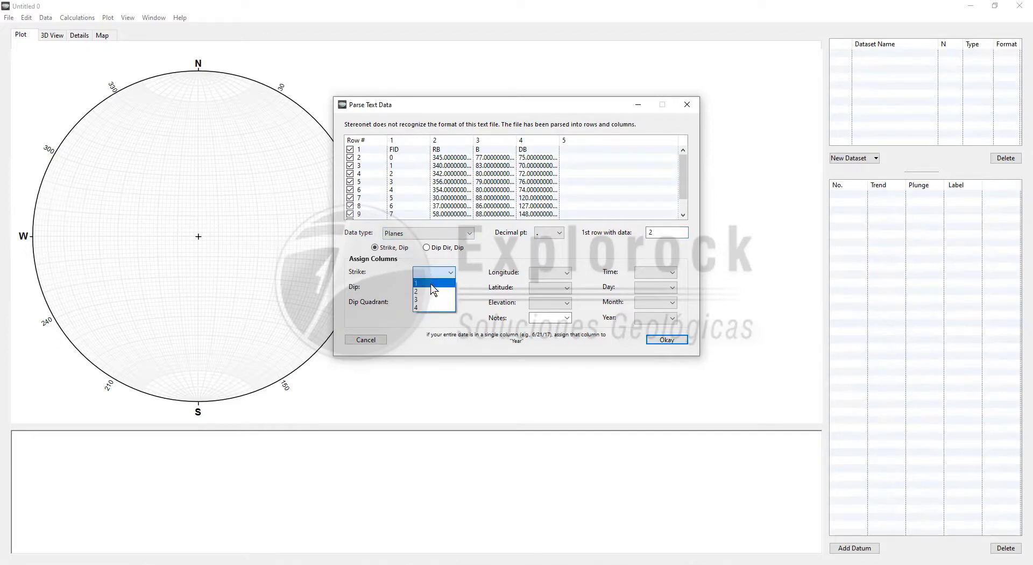
left_click(431, 291)
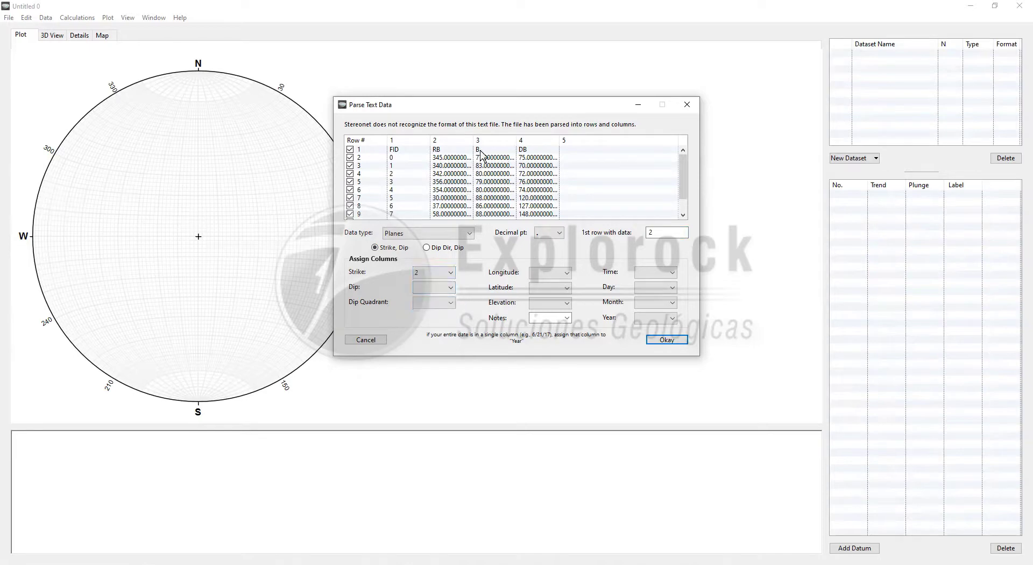
left_click(446, 290)
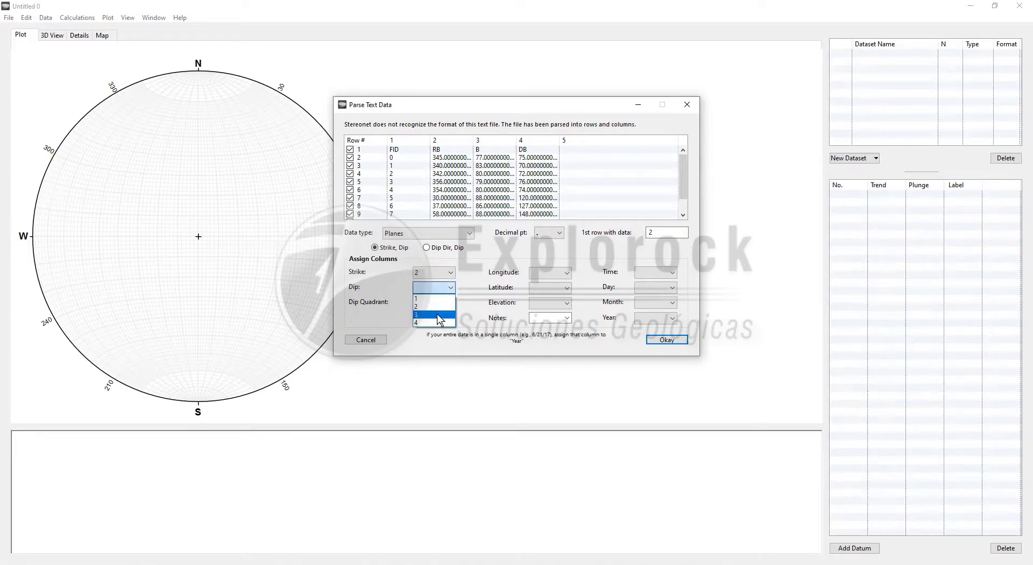
left_click(440, 316)
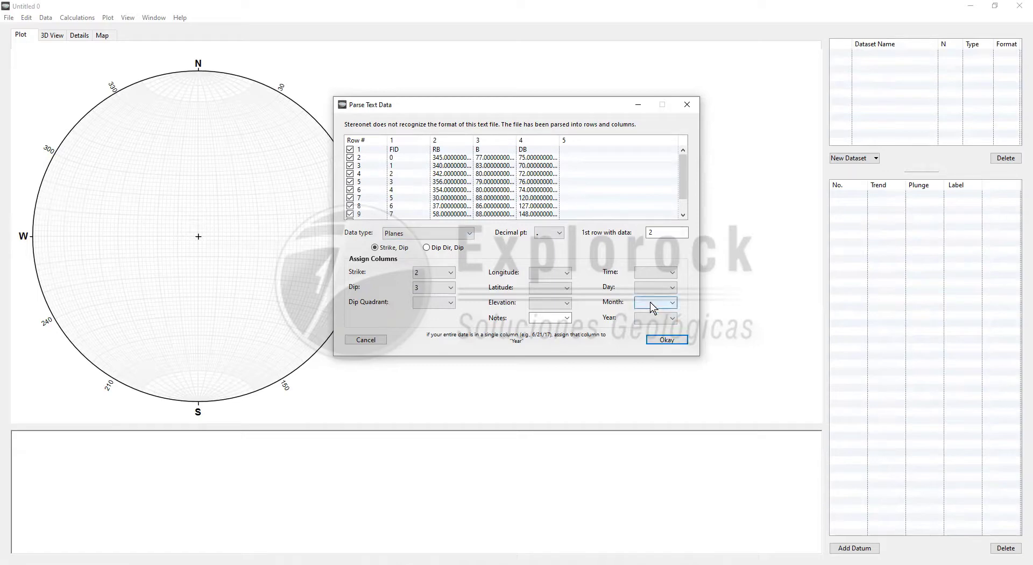
left_click(667, 340)
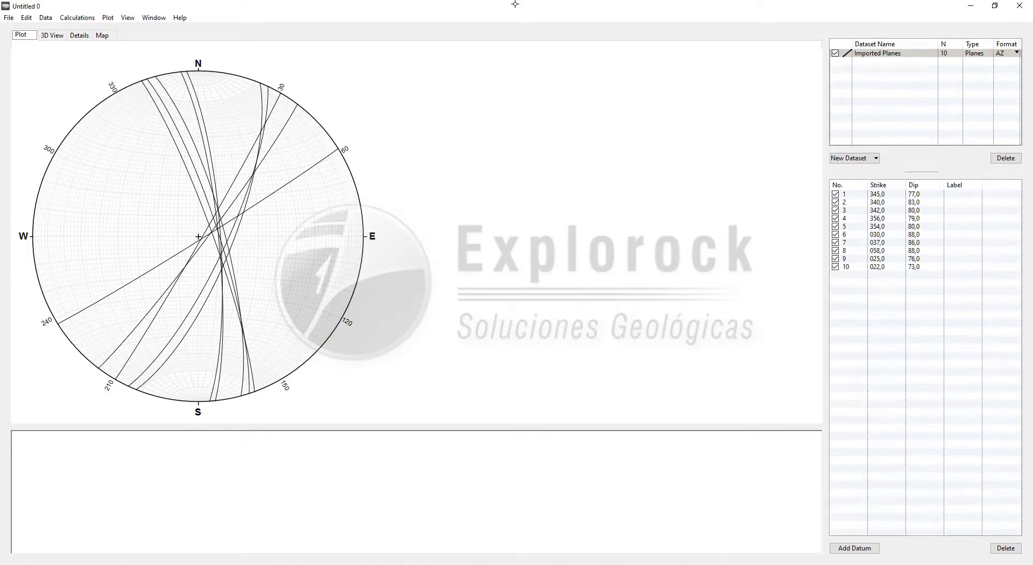
Save the fault-plane plot as an SVG named ORIENTACIONES DE FALLAS in the 03. DATA ESTRUCTURAL folder.
left_click(9, 20)
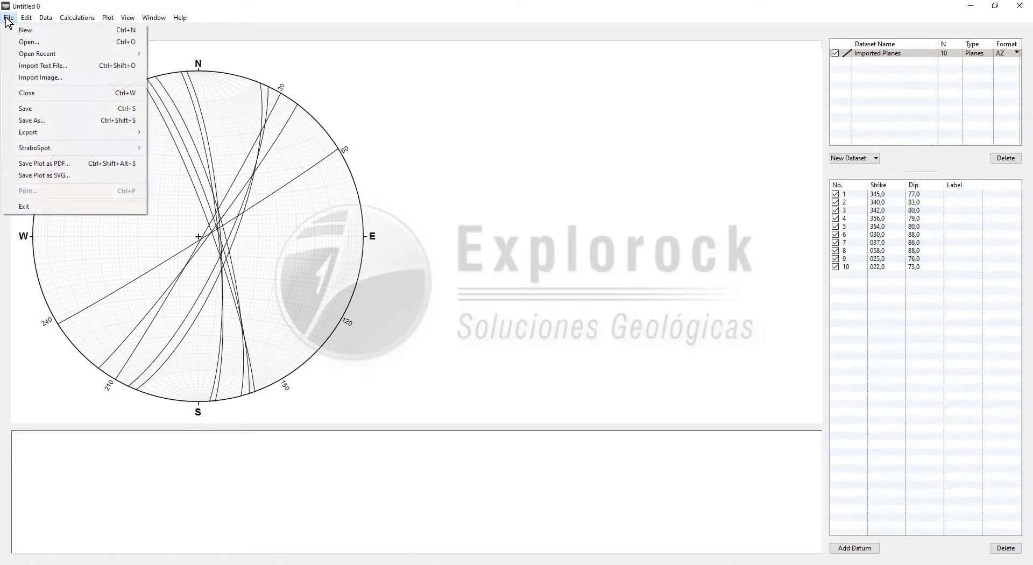
left_click(127, 176)
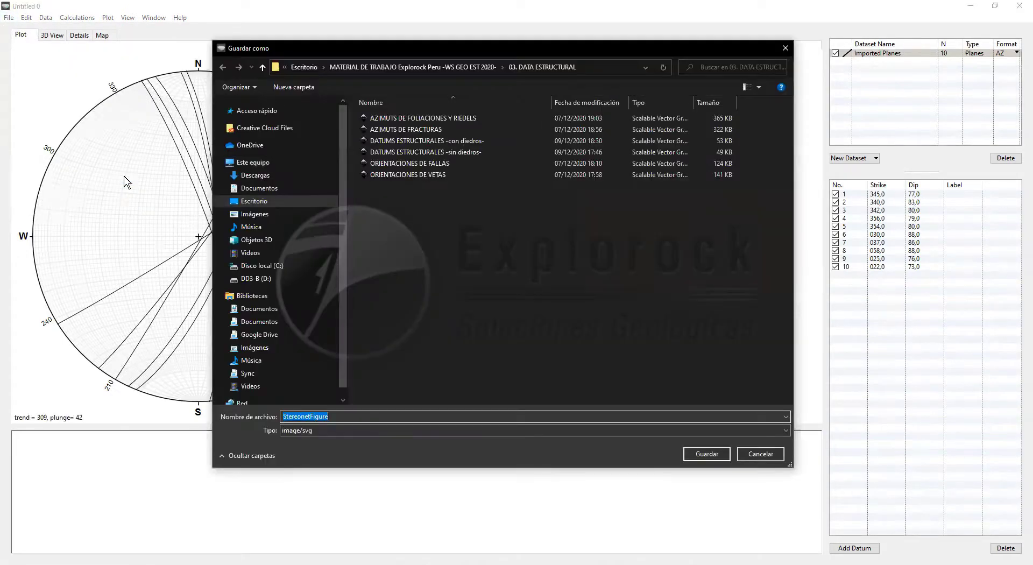
type("ORIENTACIONES...")
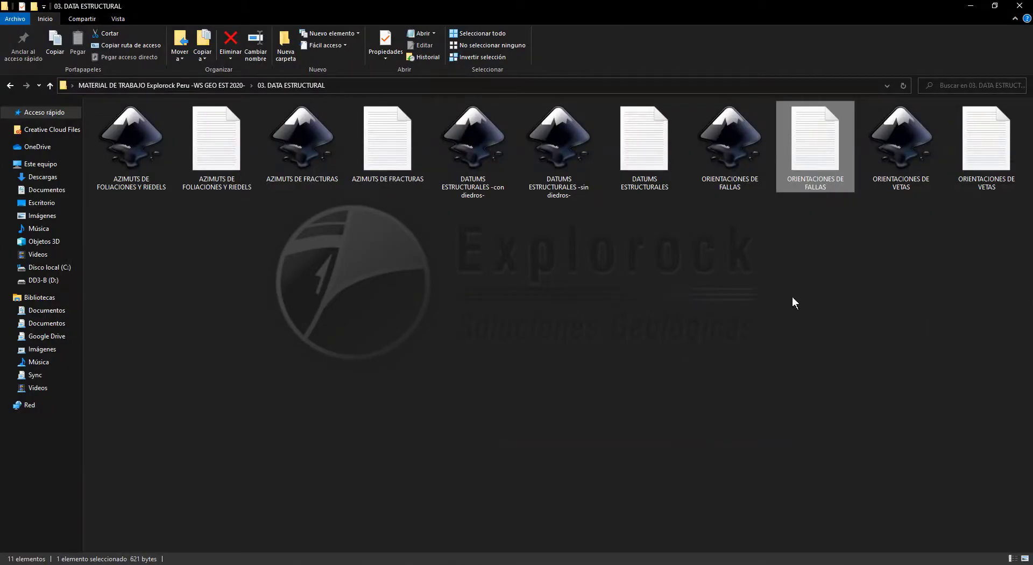
Open the AZIMUTS DE FOLIACIONES Y RIEDELS SVG in Illustrator and group all elements of its stereonet.
left_click(159, 173)
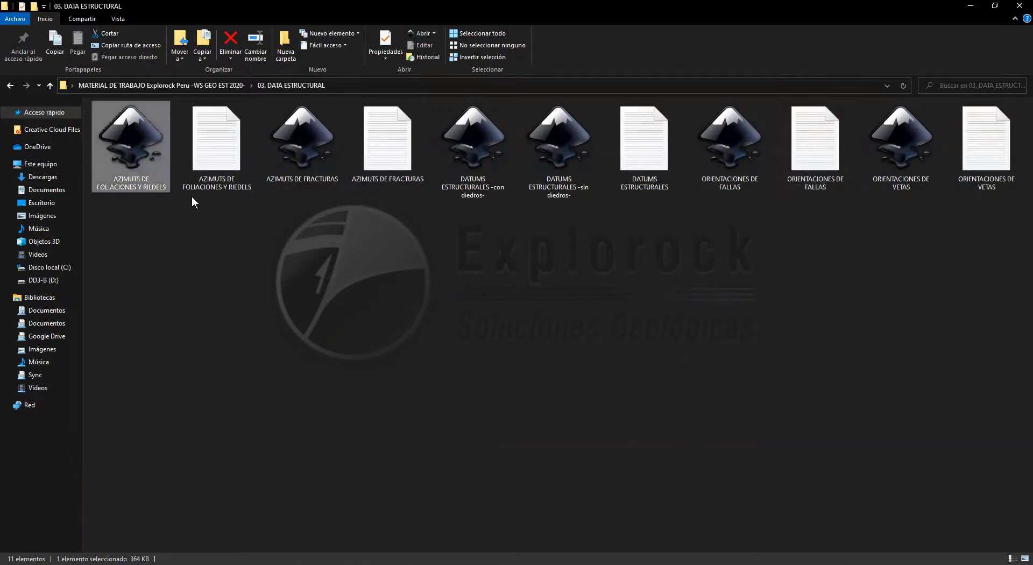
left_click_drag(158, 175, 679, 309)
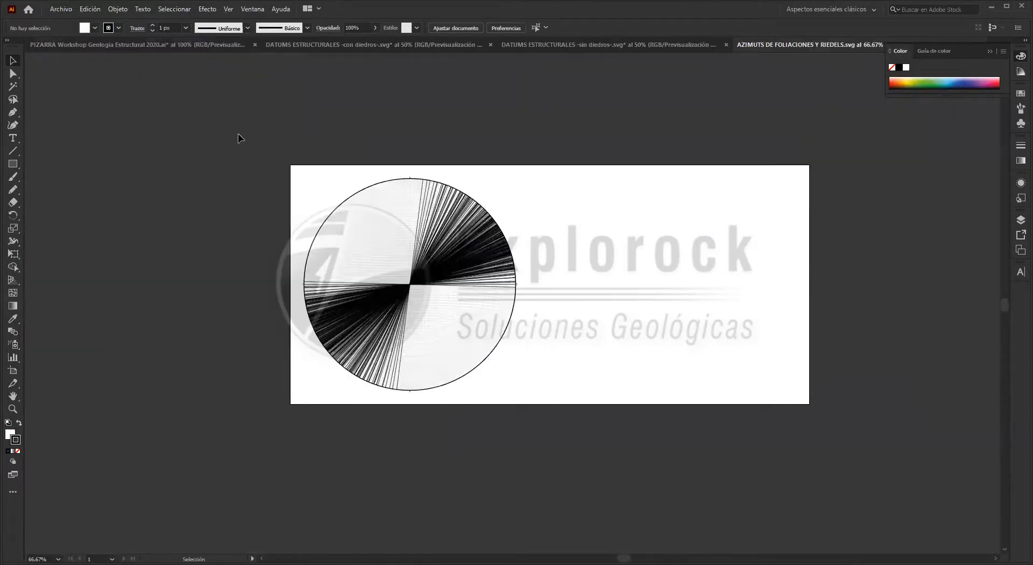
left_click_drag(238, 134, 620, 460)
key("v")
right_click(446, 265)
left_click(493, 346)
Paste the foliation and Riedel stereonet into the PIZARRA Workshop document, scaled to about 115.6 mm beside the two structural datum stereonets.
left_click(190, 45)
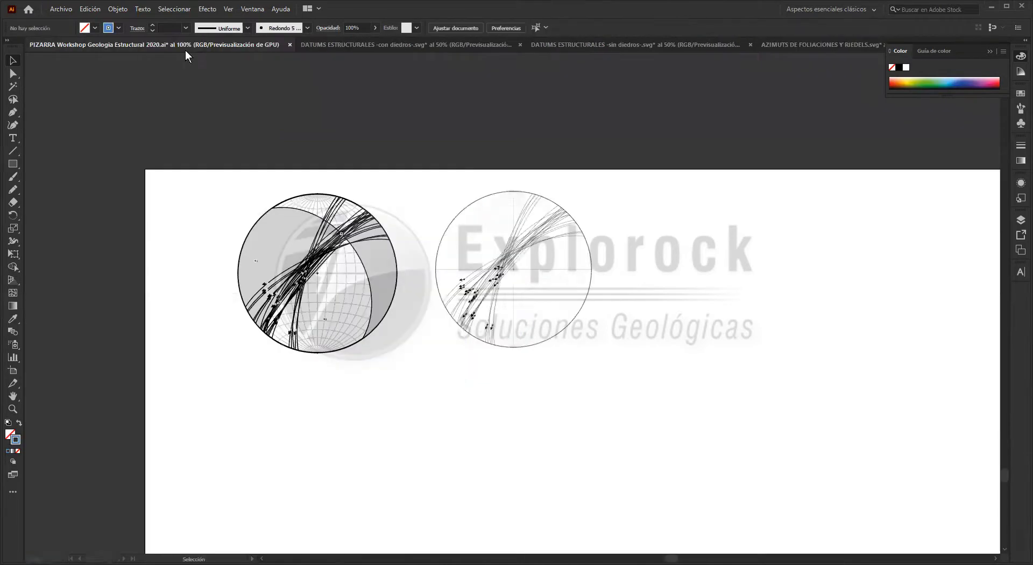
key("ctrl+v")
key("ctrl+minus")
key("ctrl+minus")
key("ctrl+minus")
key("ctrl+plus")
key("ctrl+plus")
left_click_drag(576, 357, 634, 278)
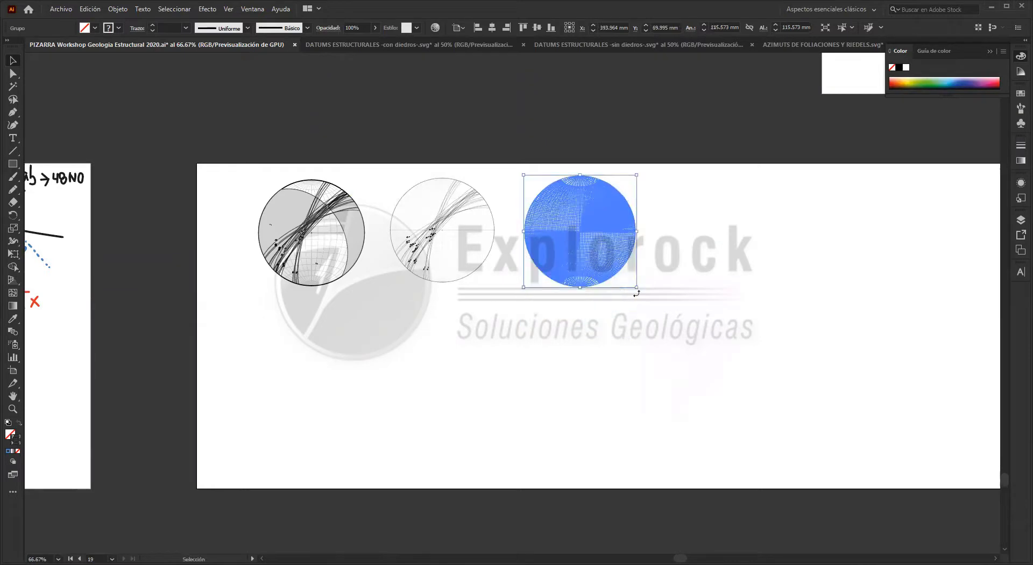
left_click(709, 354)
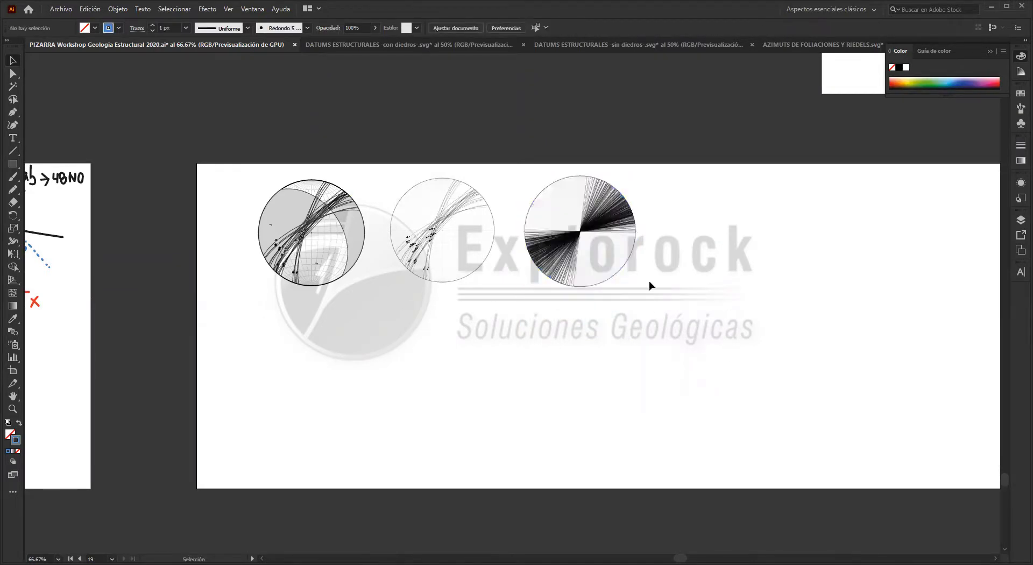
scroll(469, 499, "right", 2)
Bring the grouped stereonet from the AZIMUTS DE FRACTURAS SVG into the PIZARRA artboard, about 124.8 mm wide, beside the foliation stereonet.
key("alt+Tab")
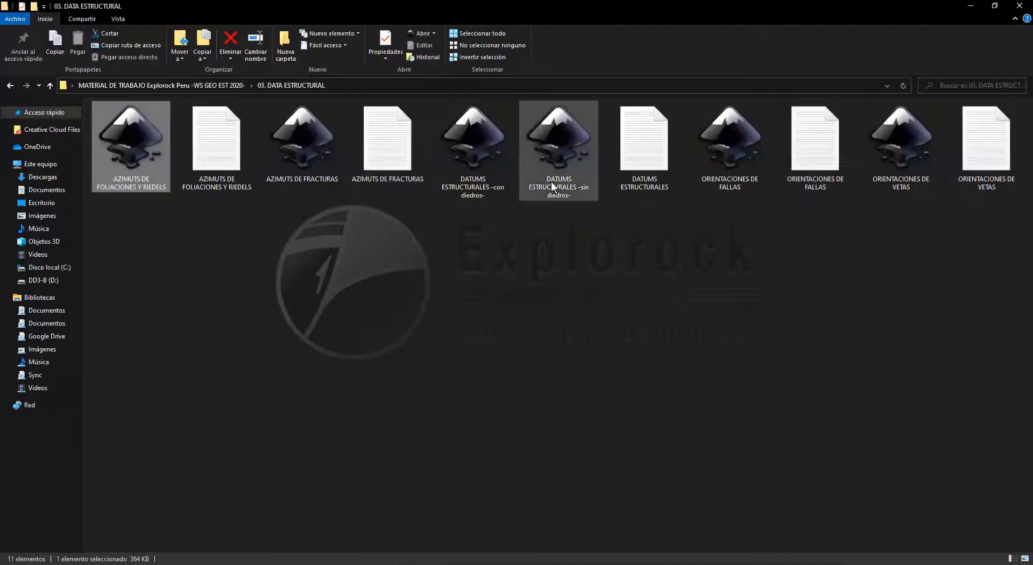
left_click(311, 156)
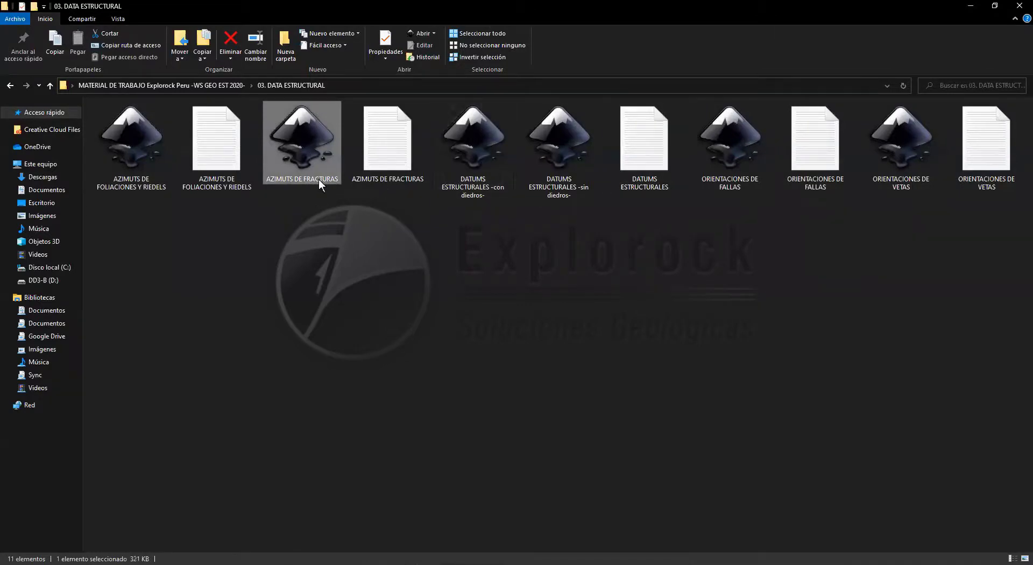
left_click_drag(312, 147, 661, 249)
left_click_drag(117, 134, 549, 523)
right_click(357, 249)
left_click(413, 326)
left_click_drag(403, 316, 652, 240)
scroll(418, 522, "right", 3)
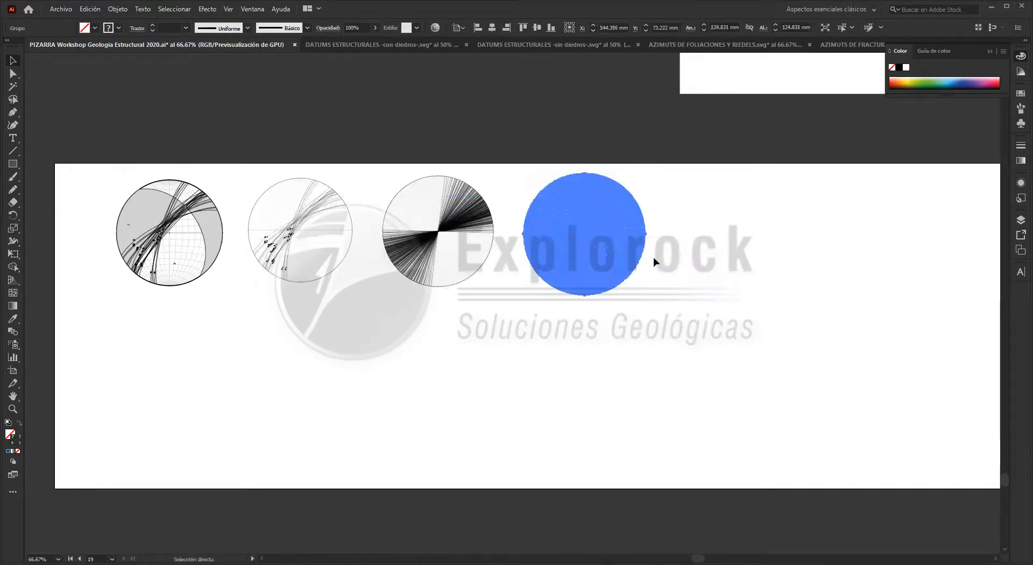
Bring the grouped stereonet from the ORIENTACIONES DE FALLAS SVG into the PIZARRA artboard, about 124.8 mm wide, beside the fracture stereonet.
key("alt+Tab")
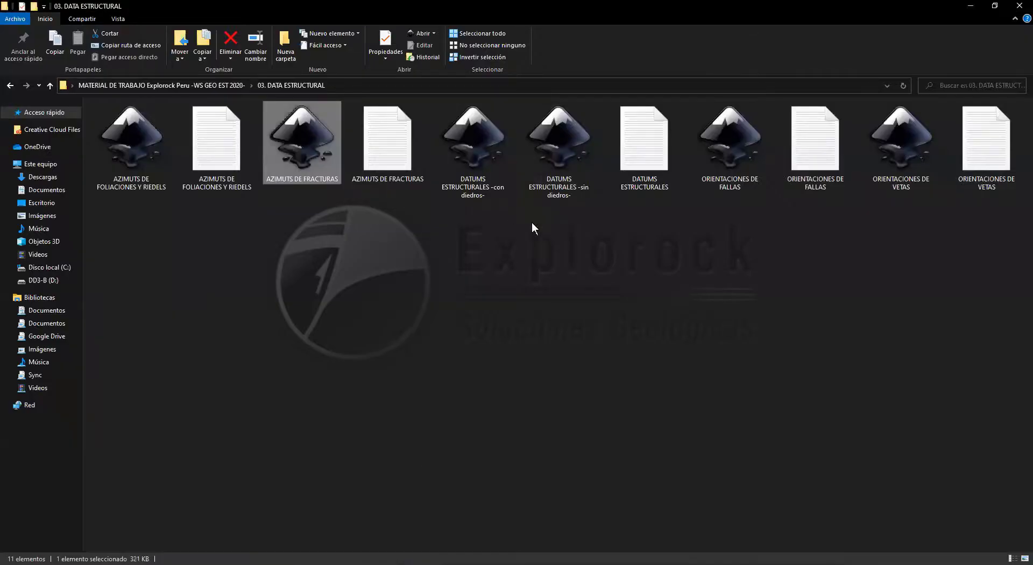
left_click(711, 154)
left_click_drag(741, 154, 710, 288)
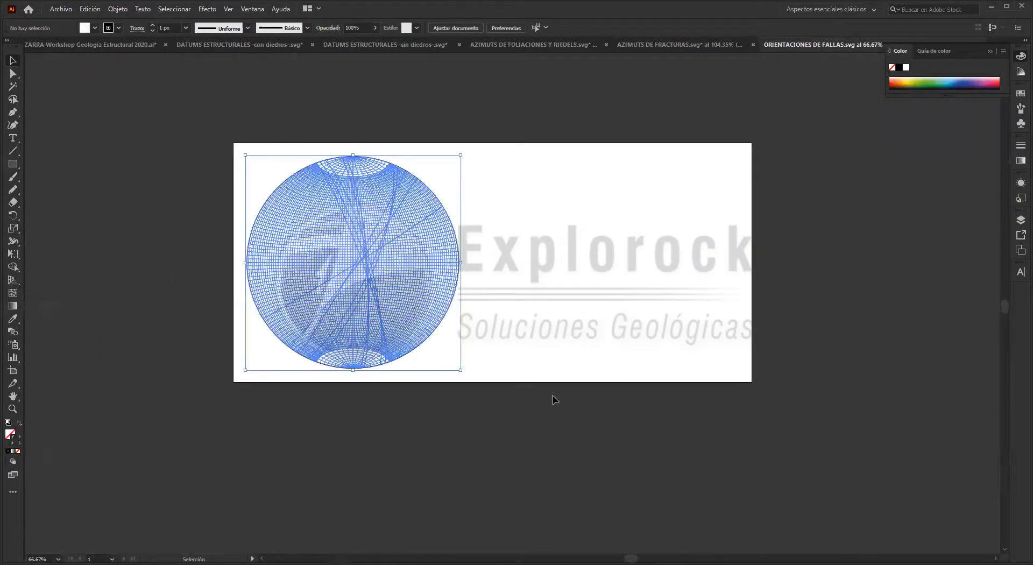
right_click(380, 240)
left_click(419, 324)
left_click_drag(419, 324, 790, 294)
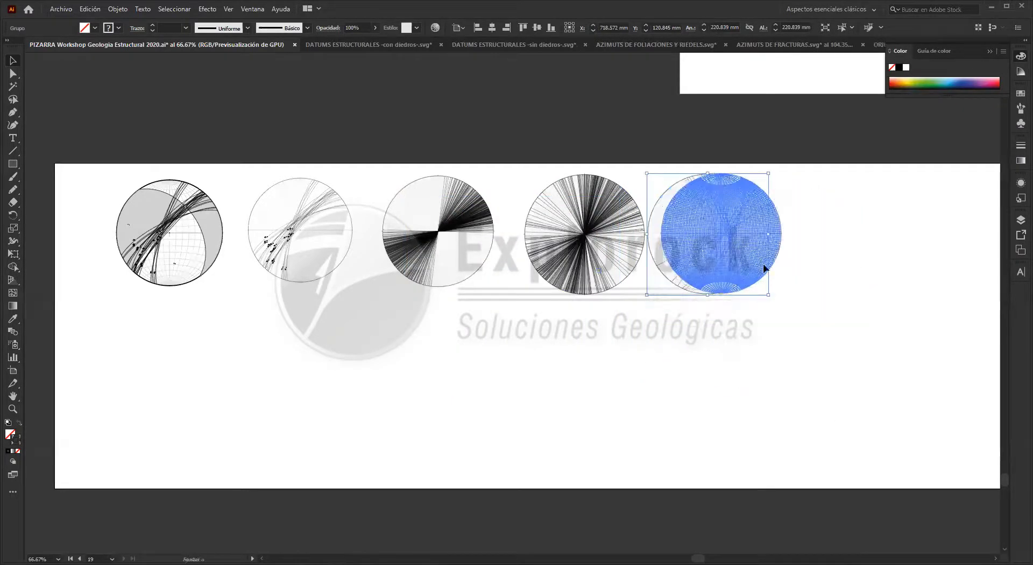
scroll(339, 538, "right", 3)
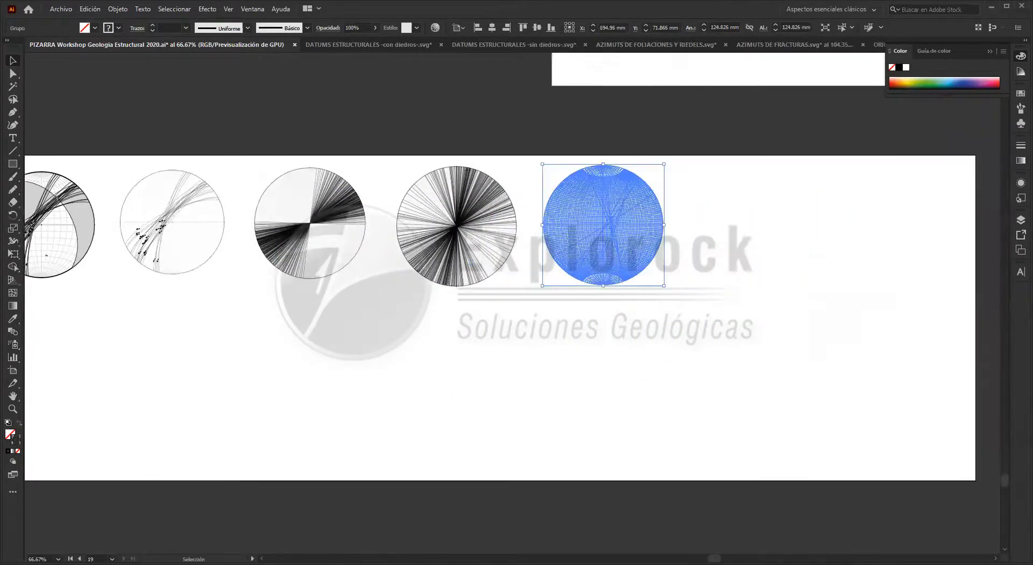
Open the ORIENTACIONES DE VETAS SVG in Illustrator and group all elements of its stereonet.
key("alt+Tab")
left_click(903, 151)
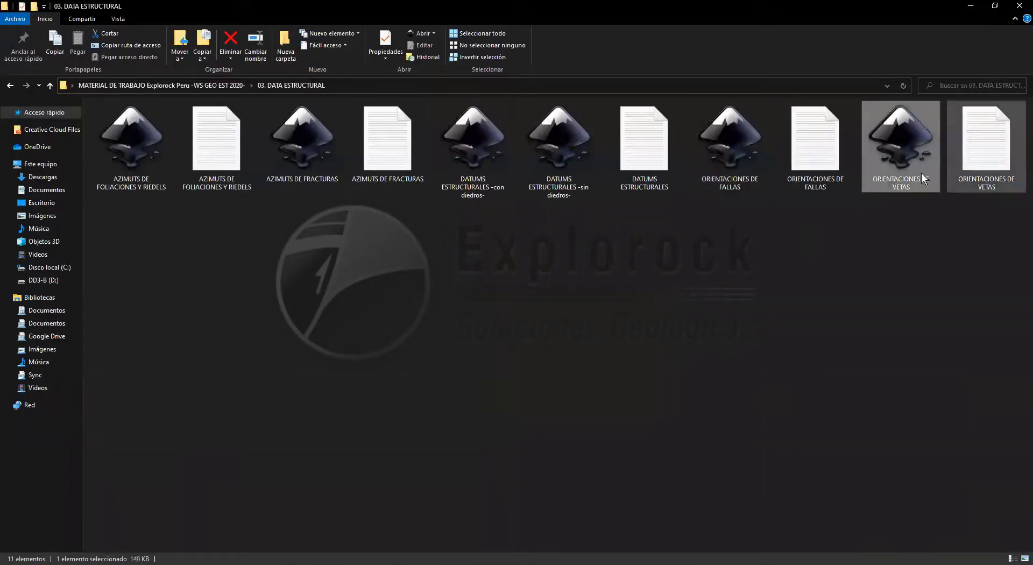
left_click_drag(907, 153, 740, 260)
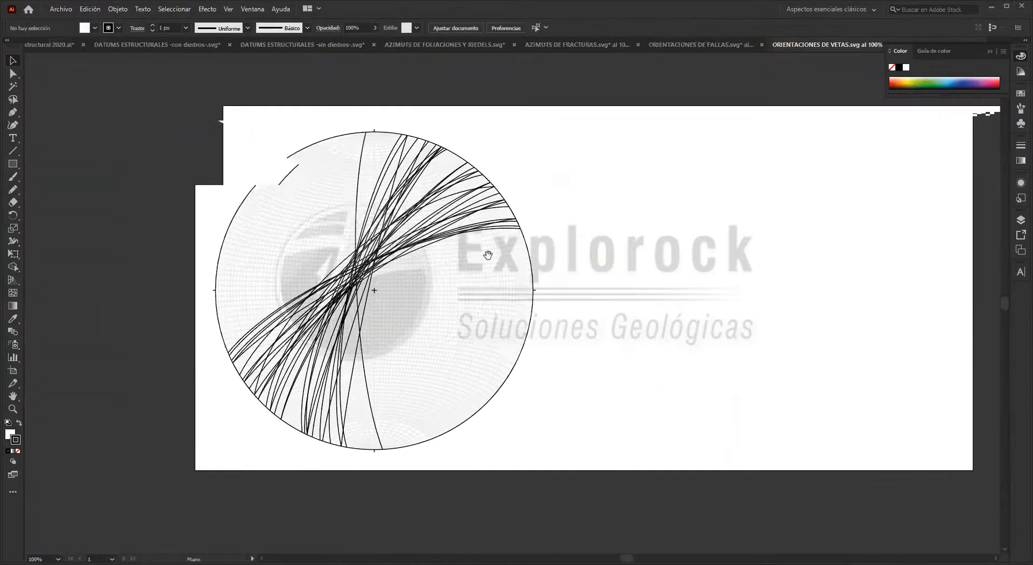
key("ctrl+a")
right_click(422, 283)
left_click(471, 361)
Paste the vein stereonet into the PIZARRA artboard, scaled to about 127.2 mm, at the end of the stereonet row.
left_click_drag(470, 361, 702, 299)
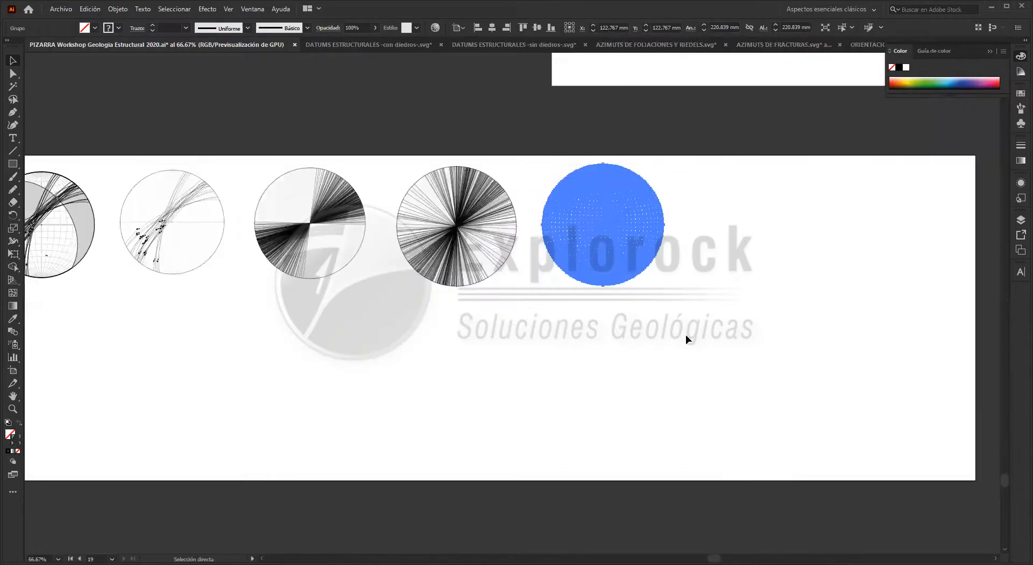
left_click_drag(618, 413, 554, 344)
left_click_drag(715, 258, 738, 232)
left_click_drag(827, 310, 784, 265)
scroll(784, 265, "left", 4)
scroll(784, 265, "up", 1)
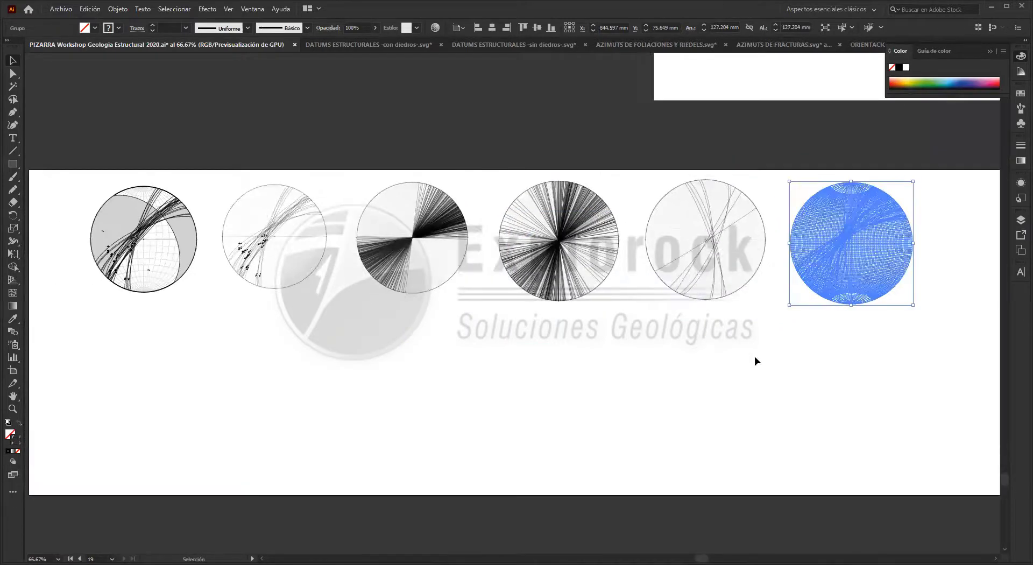
Switch to ArcMap and examine the extent of the structural geology map before returning to the Illustrator artboard.
left_click(755, 356)
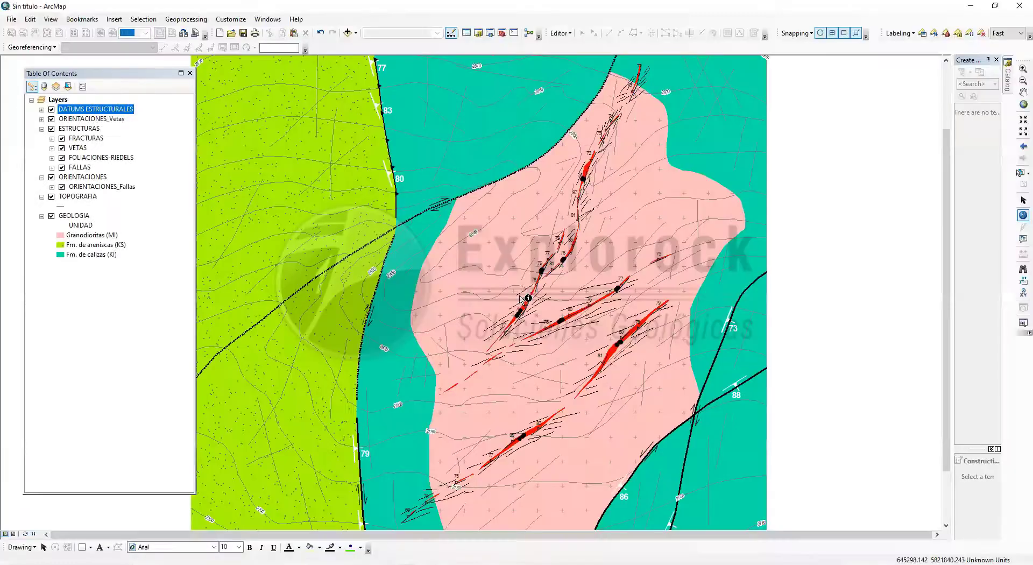
scroll(628, 249, "up", 3)
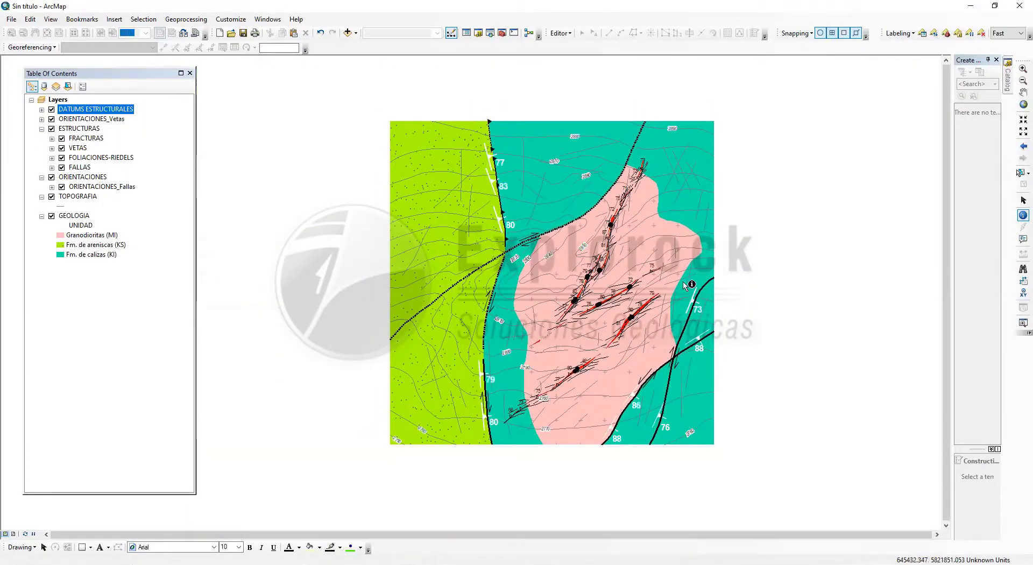
left_click(297, 562)
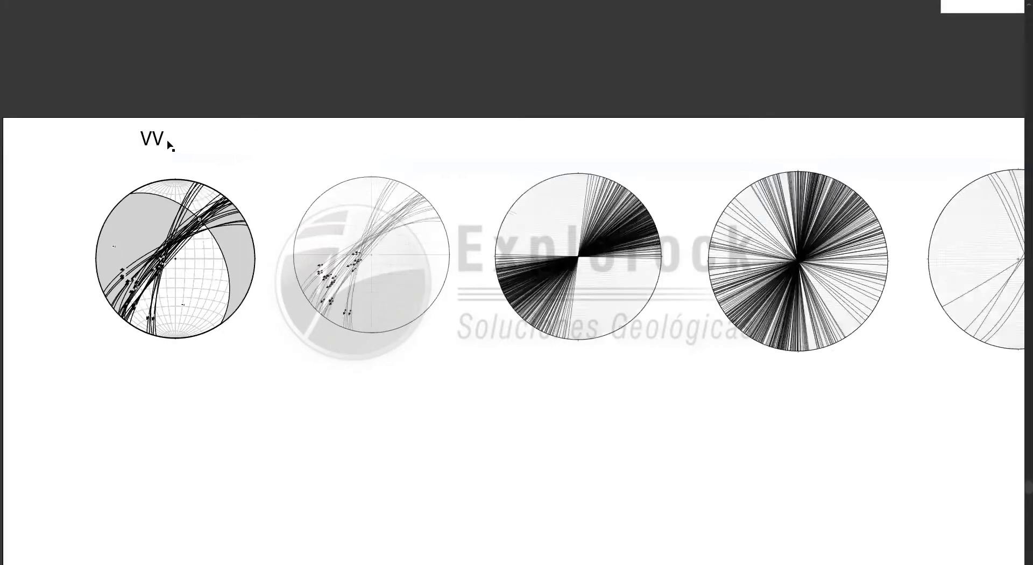
Replace the placeholder text with the centred title "Datum estructurales" and fit its text box above the first two stereonets.
left_click(167, 141)
left_click_drag(164, 141, 136, 136)
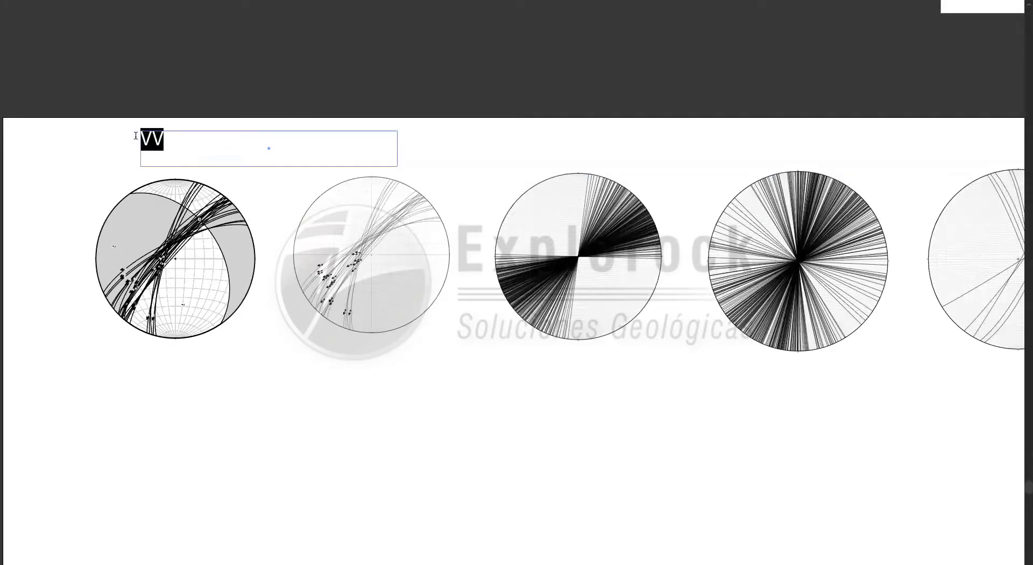
type("dA")
key("BackSpace")
key("BackSpace")
type("Datum")
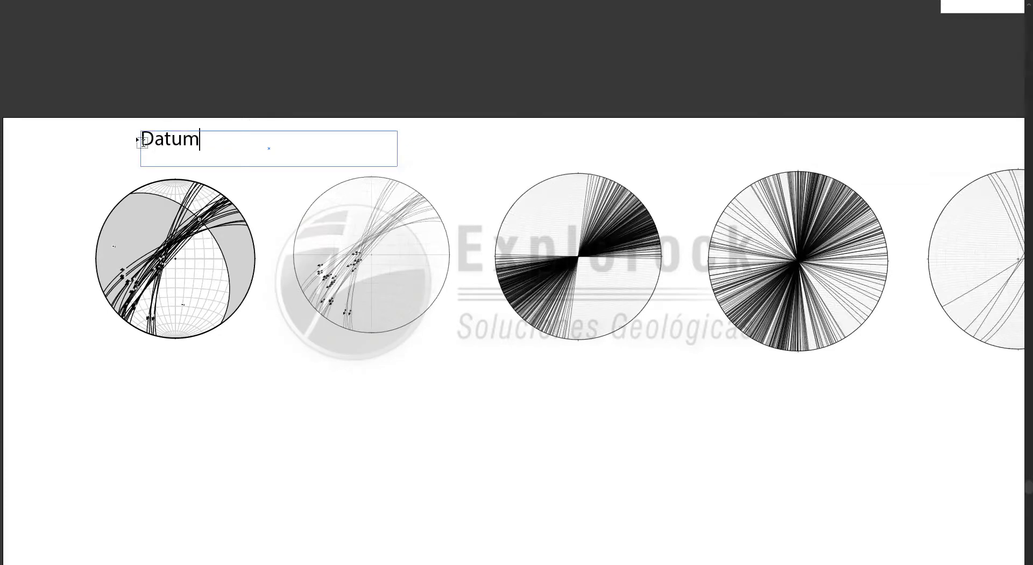
type(" estructurales")
key("Escape")
left_click_drag(294, 141, 338, 151)
left_click_drag(443, 158, 384, 158)
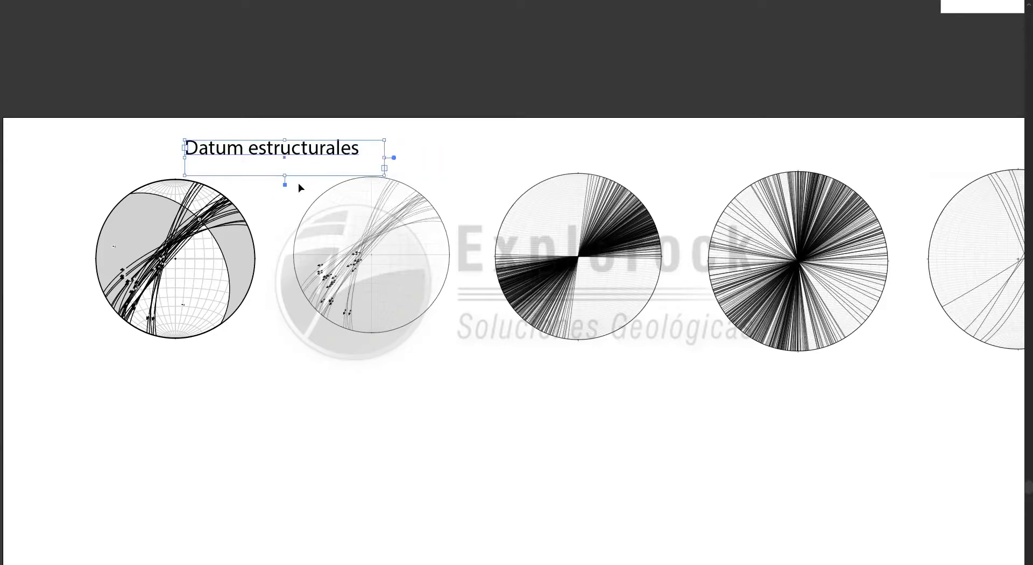
left_click(302, 169)
Copy the "Datum estructurales" title above the foliation stereonet and change the copy's text to "Foliaciones y riedels".
scroll(301, 169, "right", 2)
scroll(223, 157, "down", 5)
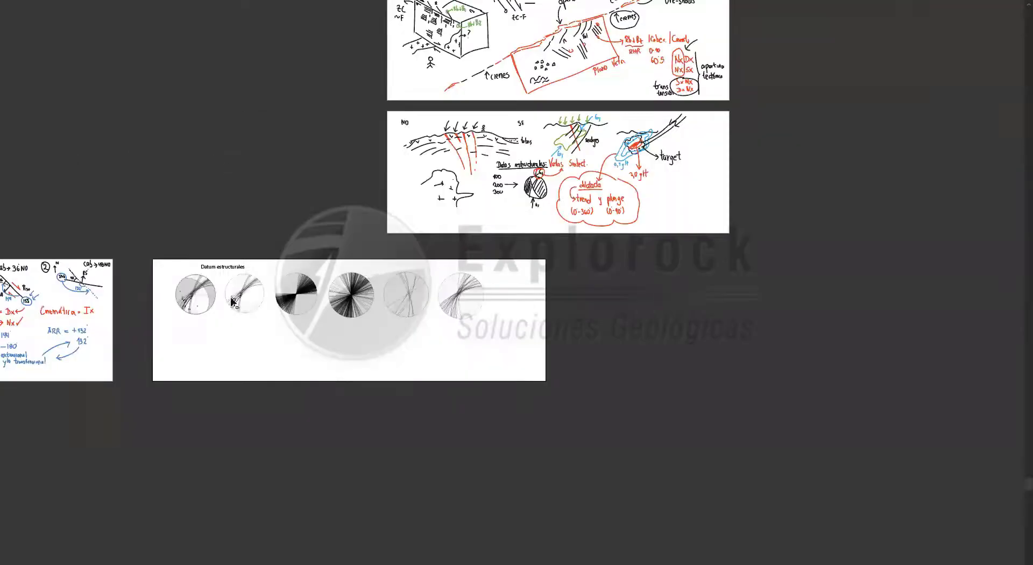
scroll(225, 161, "up", 5)
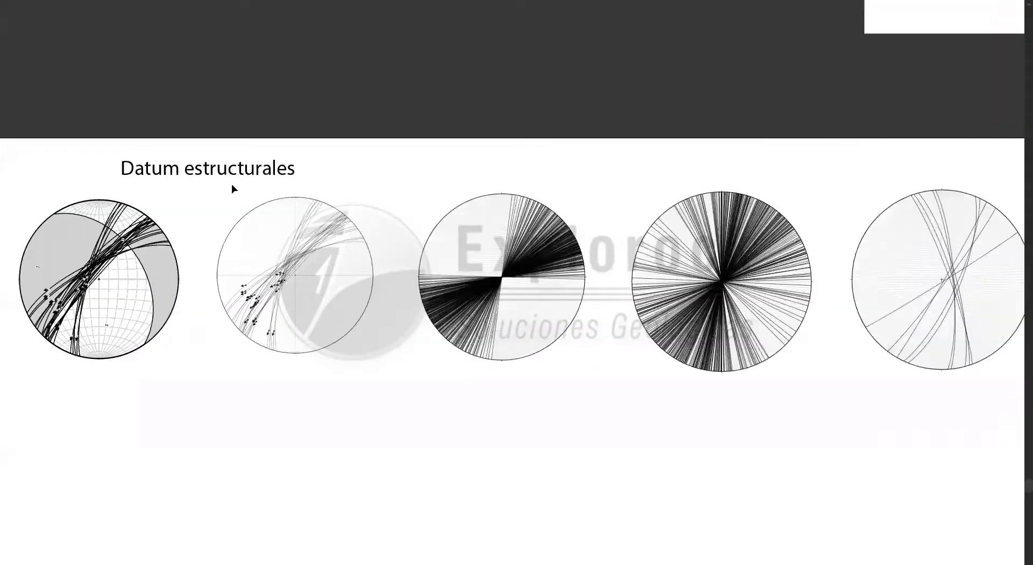
left_click_drag(231, 185, 530, 185)
key("f")
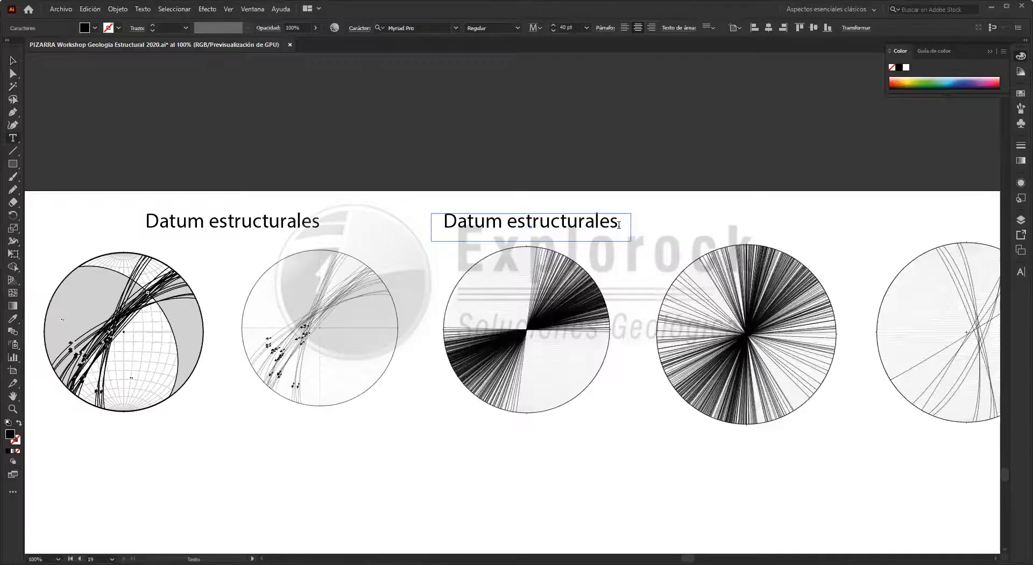
left_click_drag(619, 223, 388, 244)
type("Foliacion")
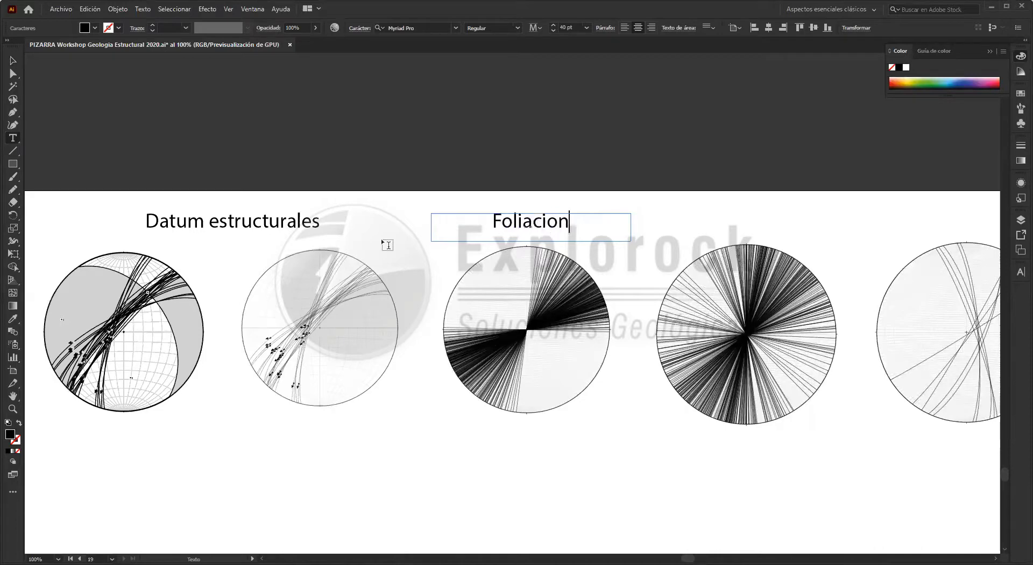
type("es y riedels")
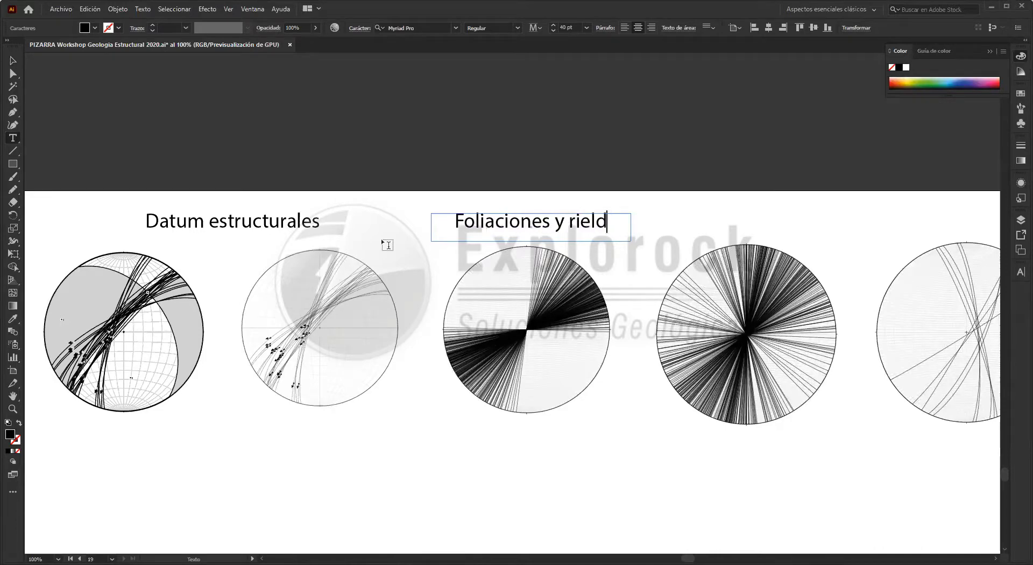
key("Escape")
Reduce the font size of both stereonet titles to 33 pt.
left_click(293, 233, "shift")
scroll(566, 28, "down", 7)
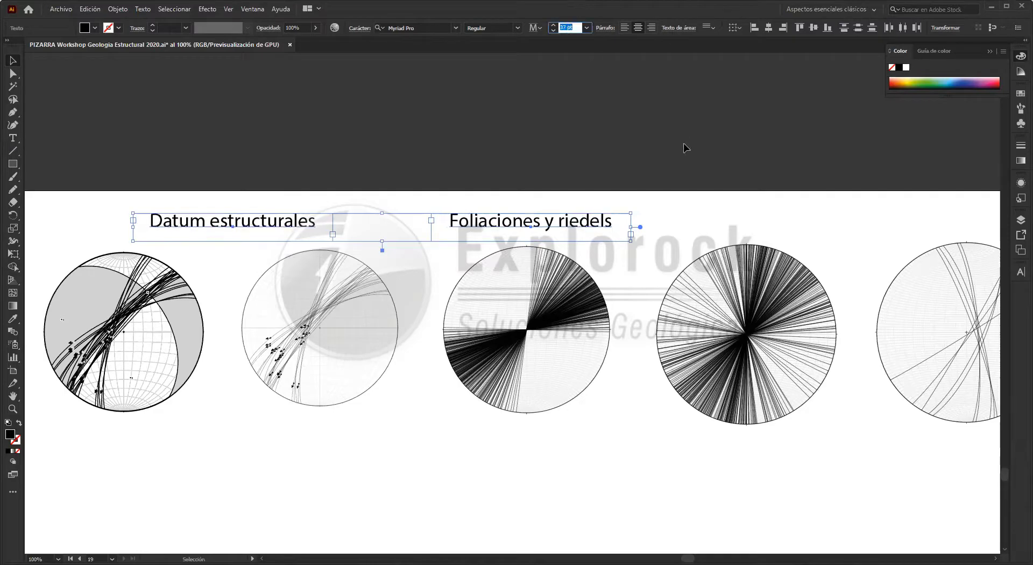
left_click(445, 224)
Copy the "Foliaciones y riedels" title above the fracture stereonet and change the copy's text to "Fracturas".
left_click(487, 232)
scroll(486, 232, "right", 5)
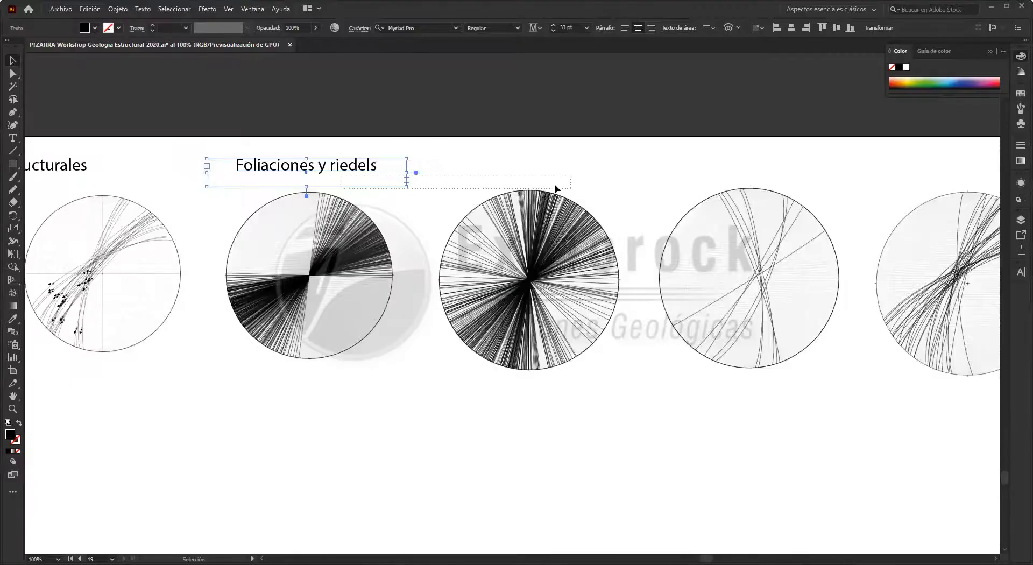
left_click(553, 192)
left_click_drag(336, 171, 549, 171)
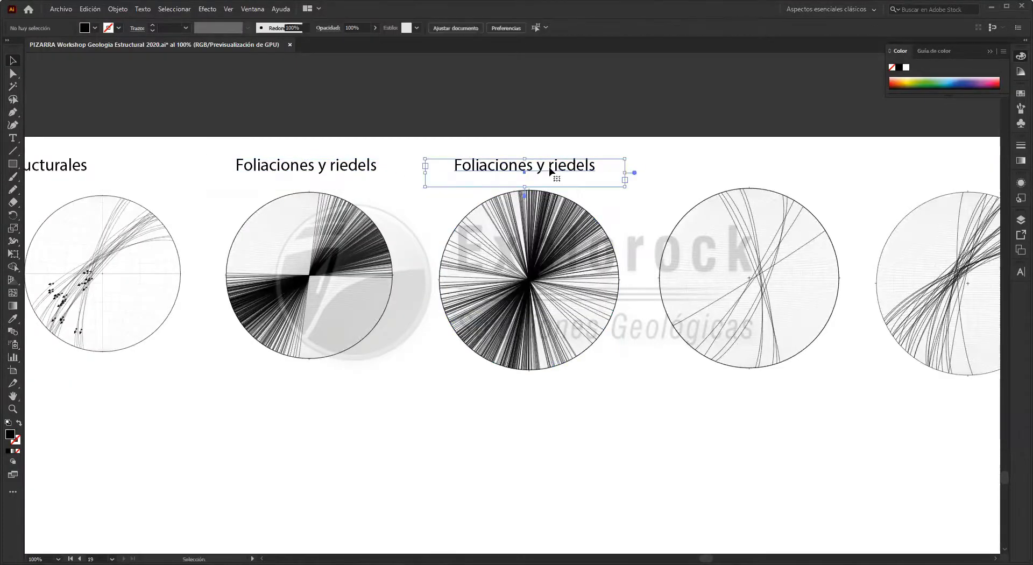
triple_click(548, 167)
type("Fracturas")
key("Escape")
left_click(381, 105)
Check the data file names in the 03. DATA ESTRUCTURAL folder and add a copied title reading "Fallas" above the fault stereonet.
key("ctrl+0")
key("ctrl+1")
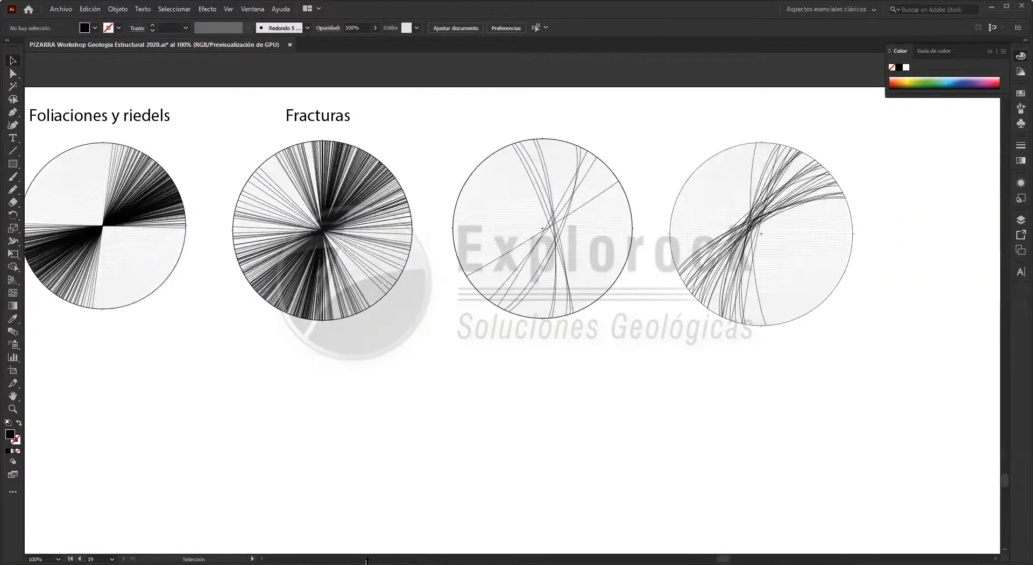
key("alt+Tab")
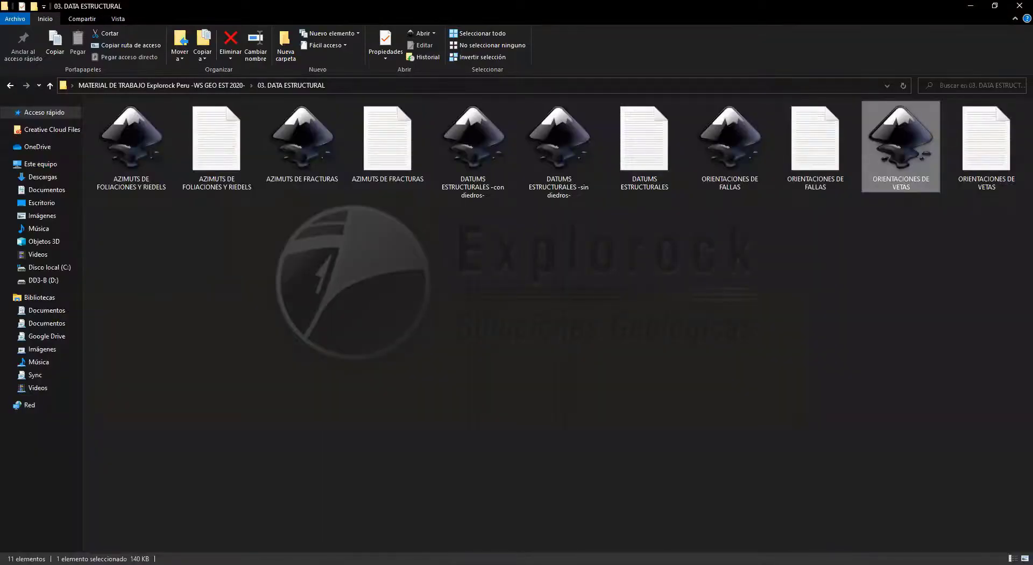
key("alt+Tab")
left_click_drag(320, 110, 562, 154)
double_click(560, 120)
double_click(517, 119)
type("Fallas")
key("Escape")
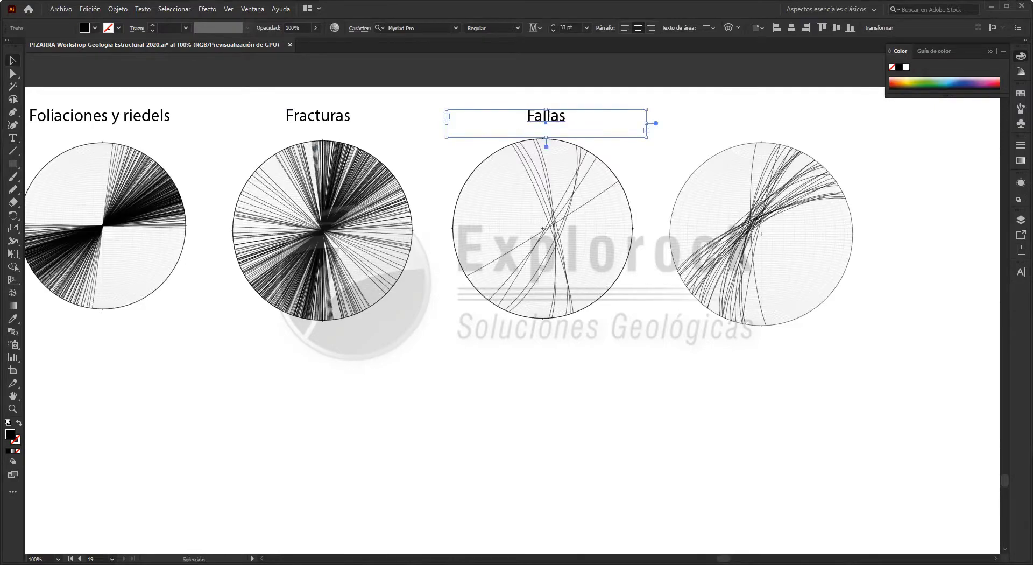
Copy the "Fallas" title above the last stereonet, change the copy's text to "Vetas", and show the artboard in full screen.
key("alt+Tab")
key("alt+Tab")
left_click_drag(594, 119, 806, 119)
double_click(772, 120)
double_click(759, 116)
type("Vetas")
key("Escape")
left_click(932, 206)
key("f")
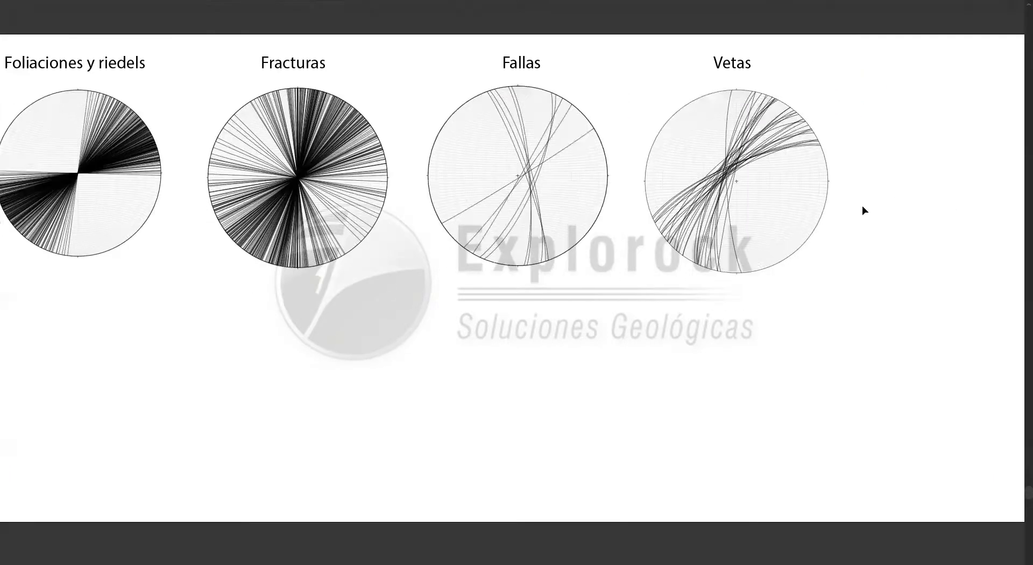
scroll(881, 206, "down", 2)
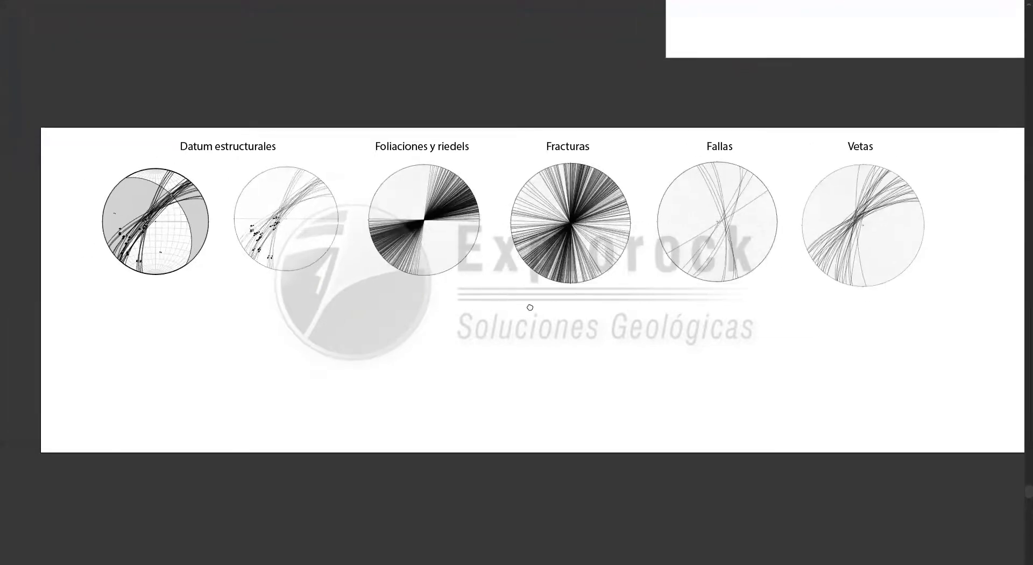